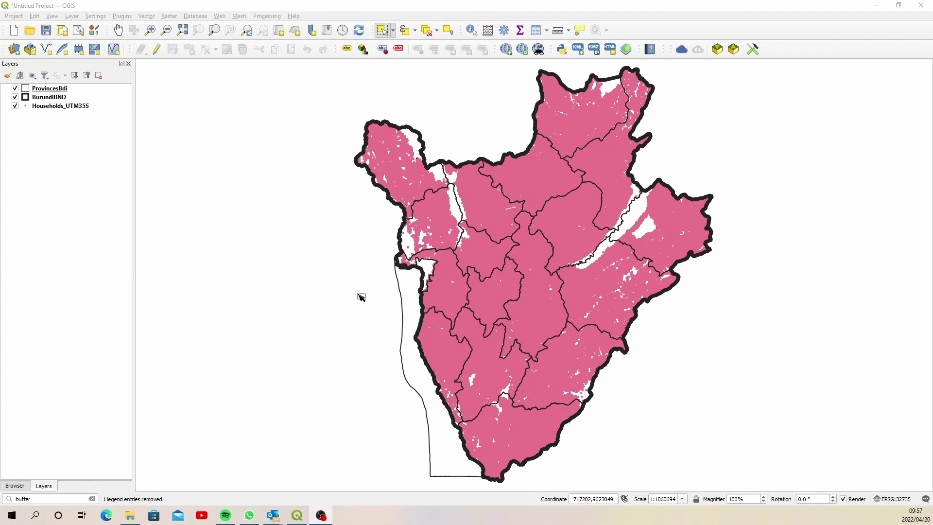
# - Load the AW Wells March 2022-HH CSV from Tables > AM Wells as a delimited-text point layer
pyautogui.click(15, 50)
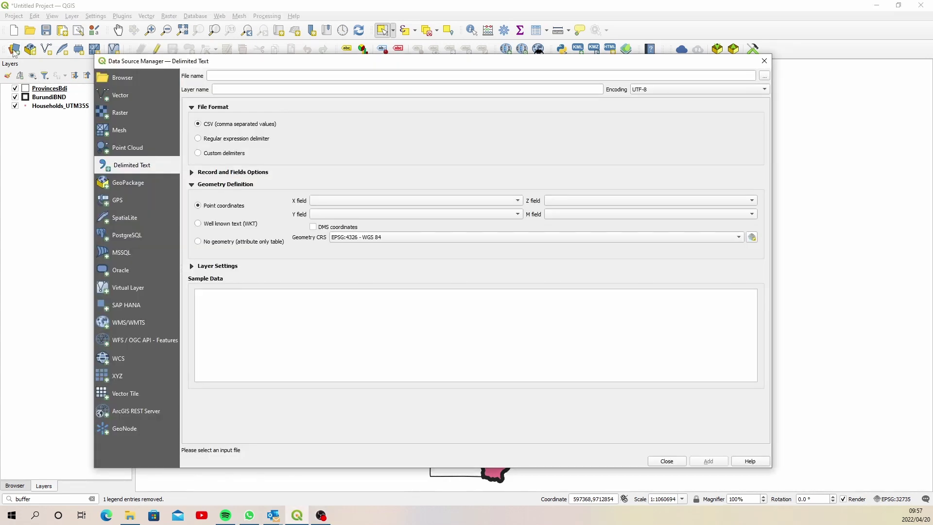
pyautogui.click(764, 76)
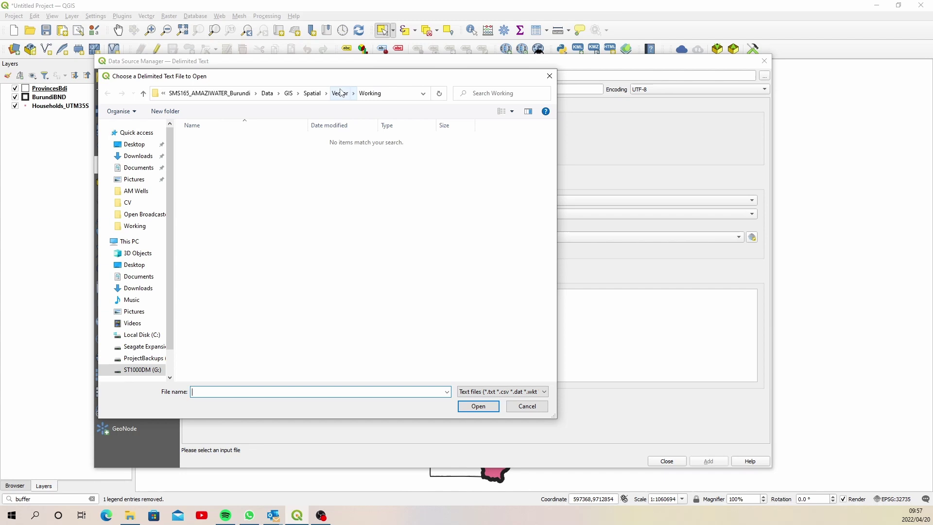
pyautogui.click(340, 92)
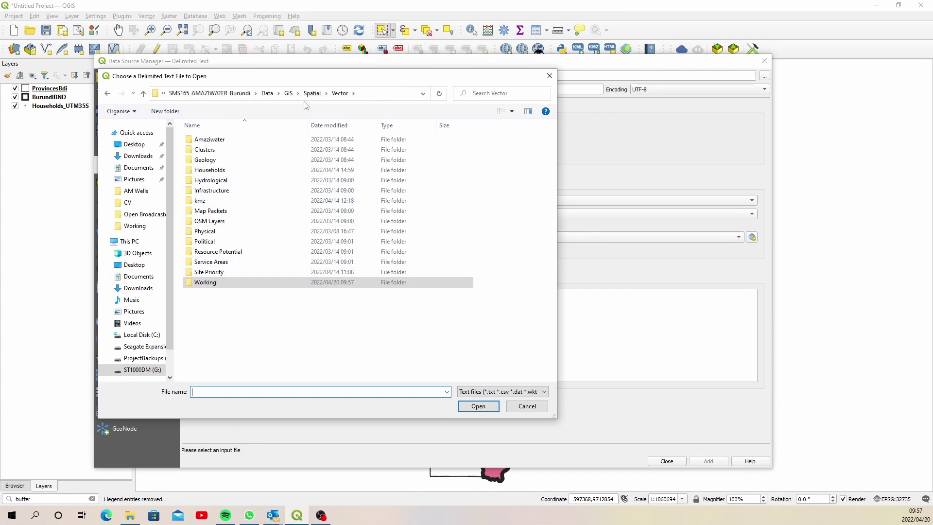
pyautogui.click(312, 93)
pyautogui.doubleClick(225, 160)
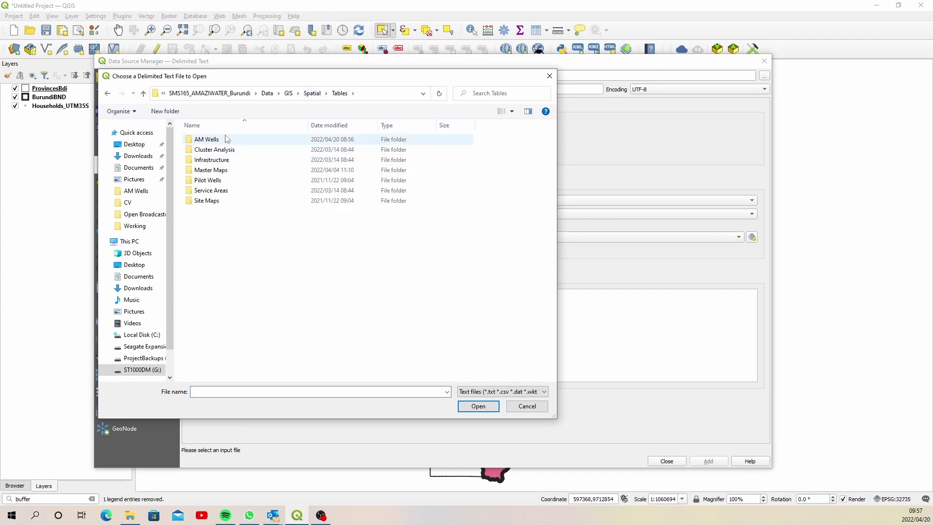
pyautogui.doubleClick(226, 139)
pyautogui.click(226, 140)
pyautogui.click(478, 406)
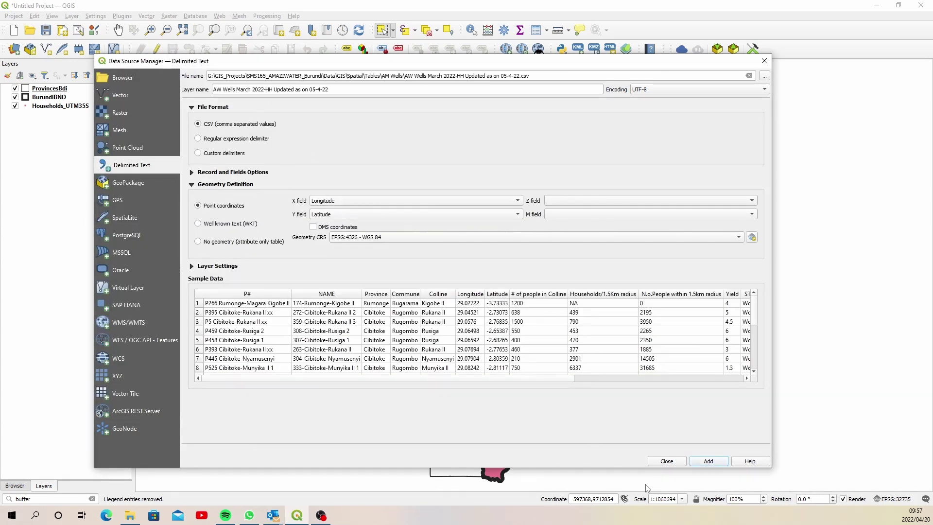
pyautogui.click(712, 459)
pyautogui.click(667, 460)
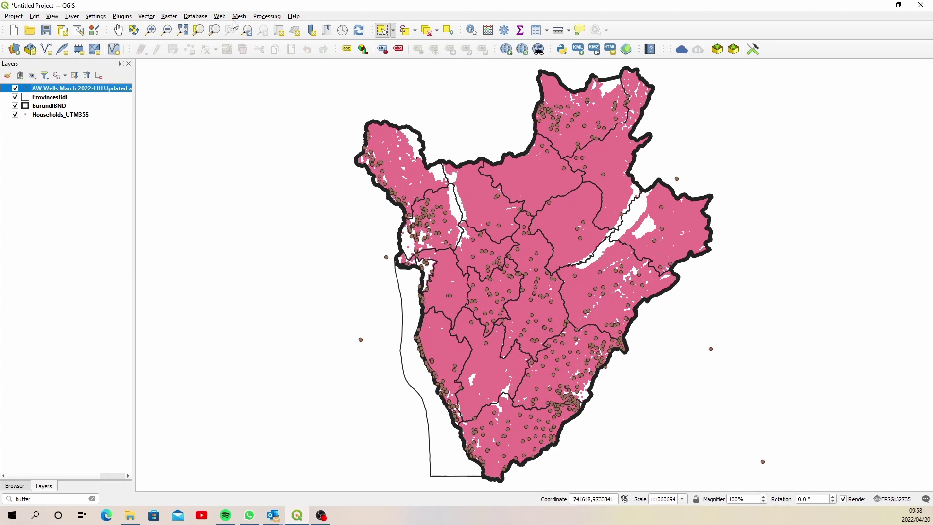
# - Run Select by Location on the wells, intersecting BurundiBND, to highlight 535 wells inside Burundi
pyautogui.click(147, 16)
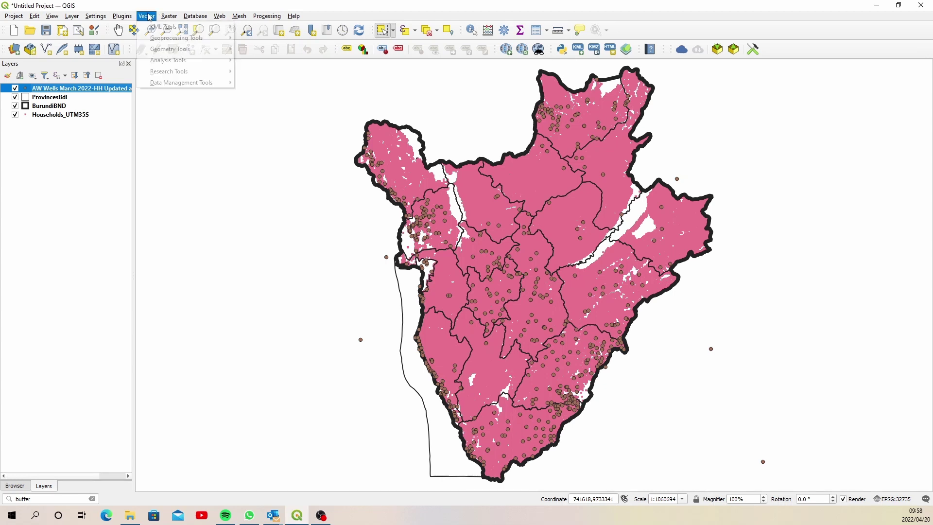
pyautogui.moveTo(222, 76)
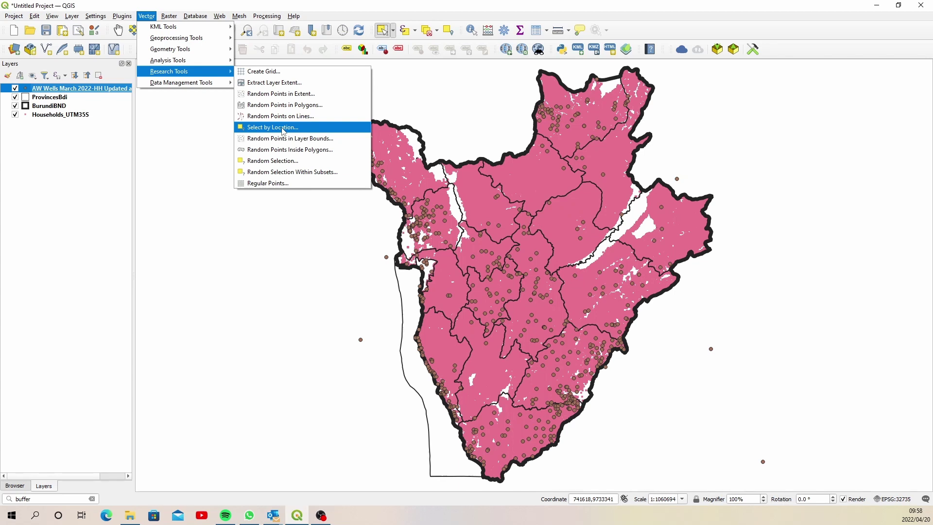
pyautogui.click(283, 129)
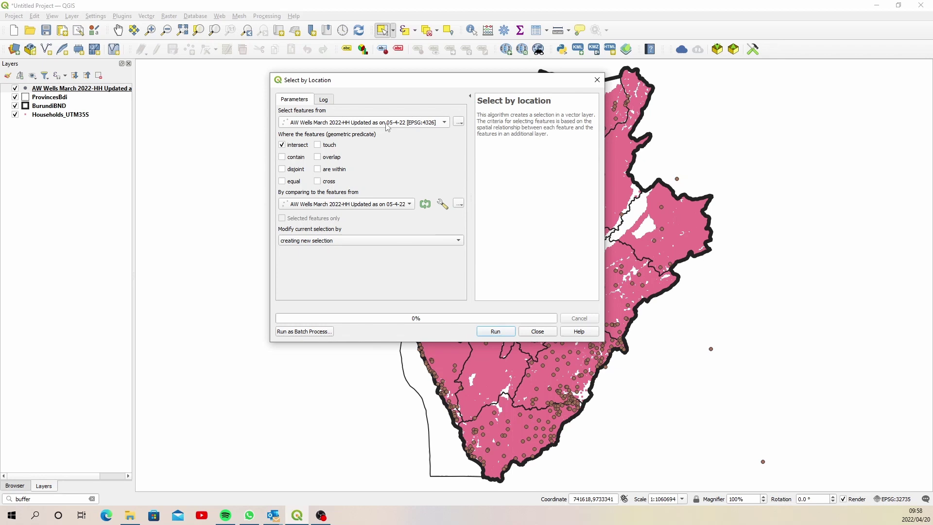
pyautogui.click(347, 204)
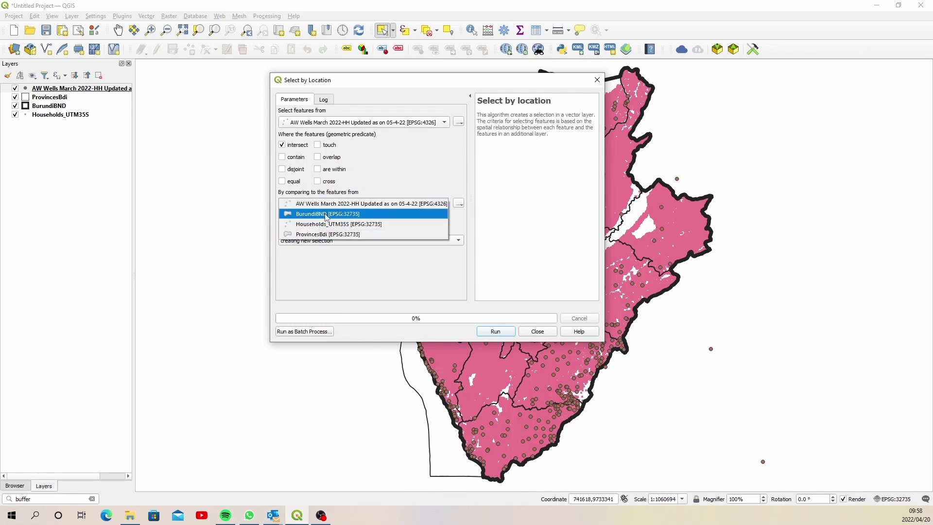
pyautogui.click(326, 214)
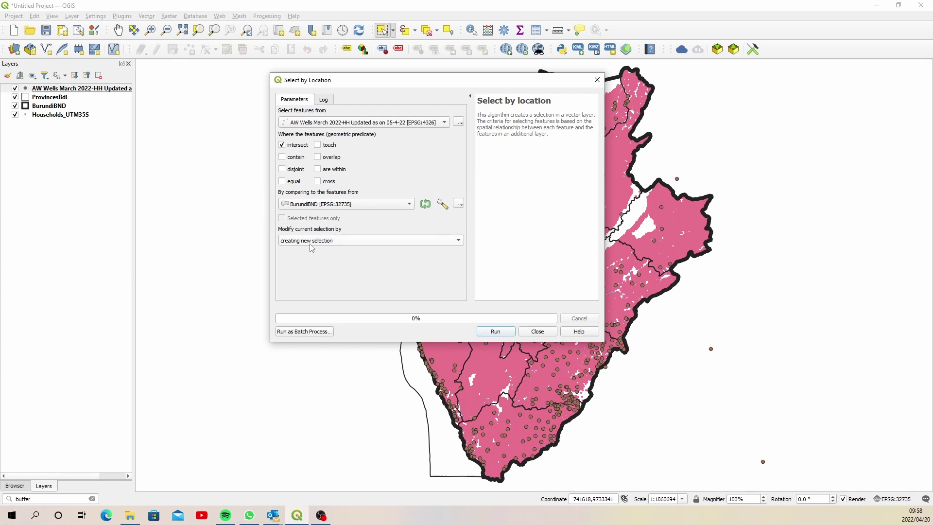
pyautogui.click(502, 332)
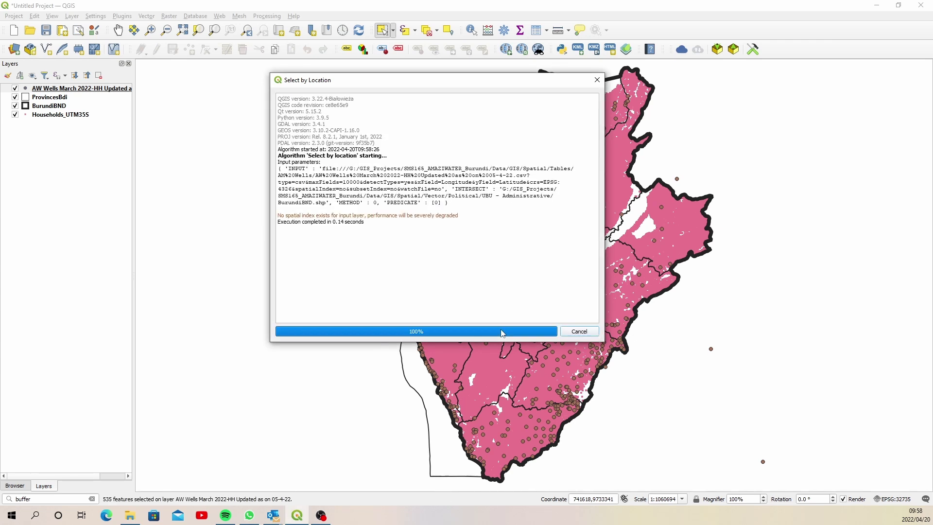
pyautogui.click(537, 331)
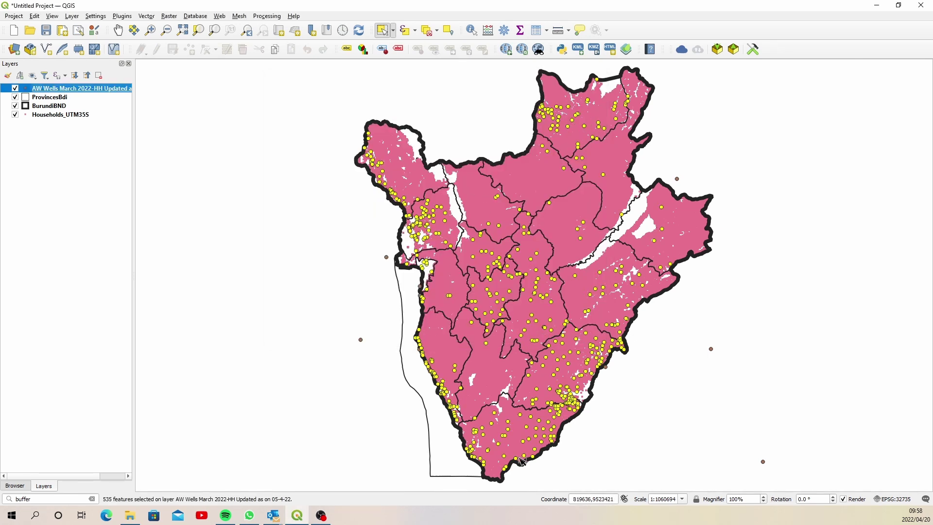
# - Save the selected wells to the existing HH_count.gpkg file
pyautogui.rightClick(45, 89)
pyautogui.moveTo(139, 269)
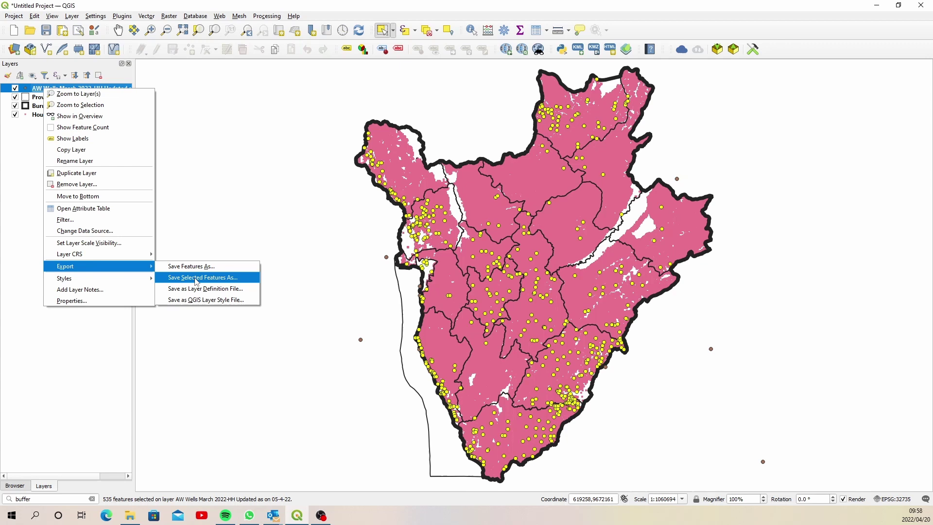
pyautogui.click(196, 280)
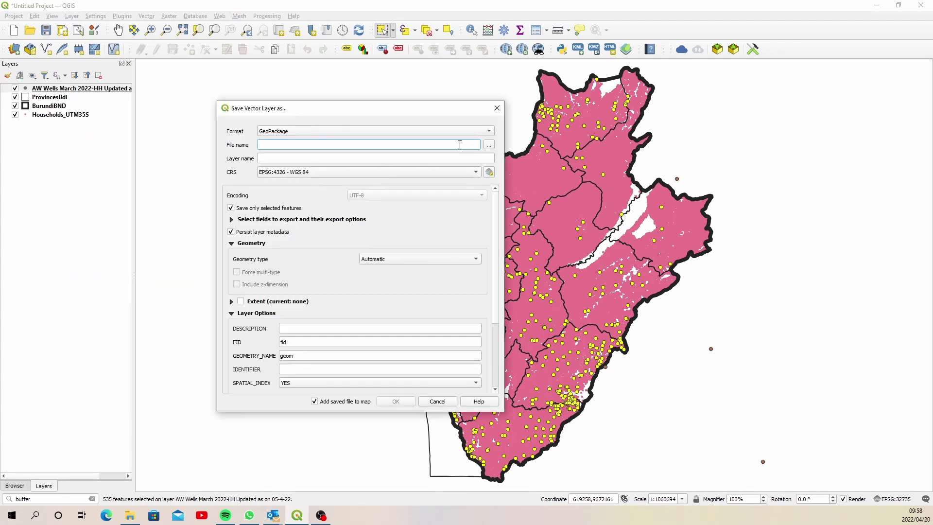
pyautogui.click(488, 145)
pyautogui.click(338, 187)
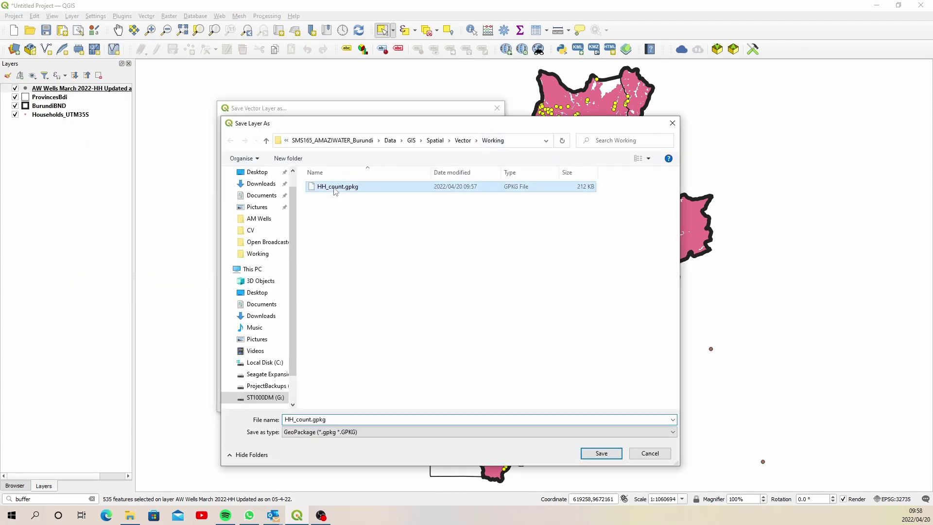
pyautogui.click(601, 454)
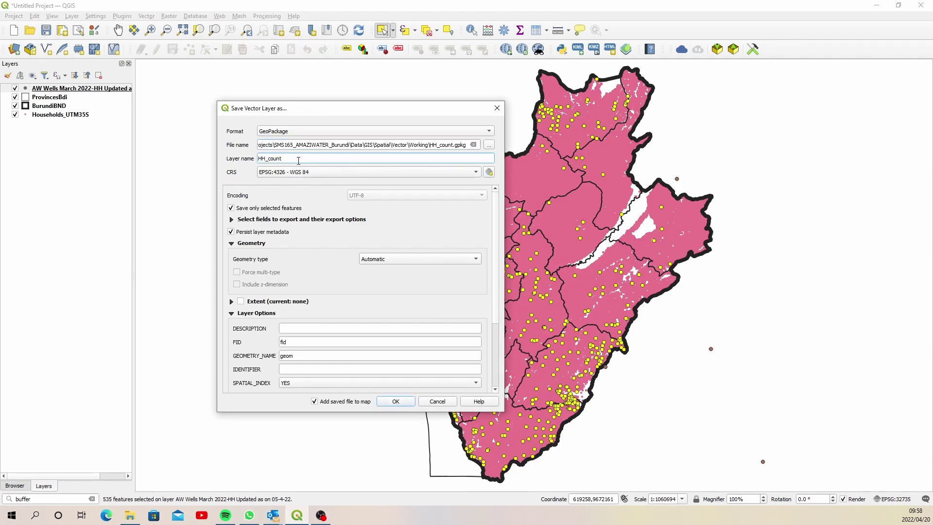
# - Name the export layer 'wells selected', use project CRS EPSG:32735, and export it
pyautogui.moveTo(291, 159); pyautogui.dragTo(244, 160)
pyautogui.write('wells selected')
pyautogui.click(340, 173)
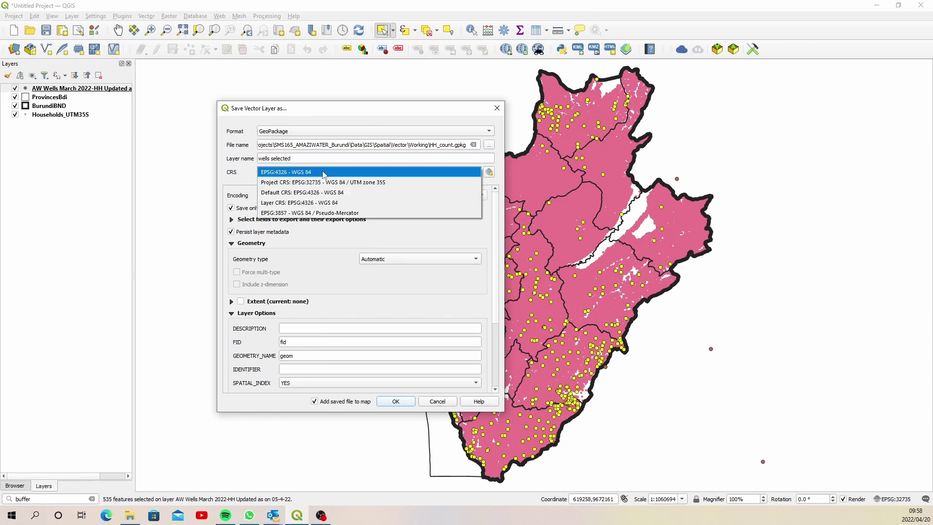
pyautogui.click(346, 182)
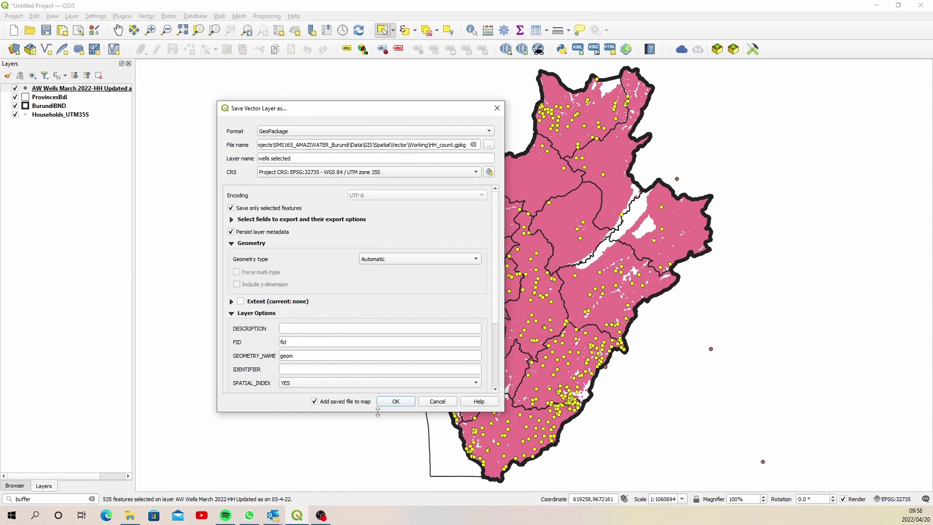
pyautogui.click(394, 402)
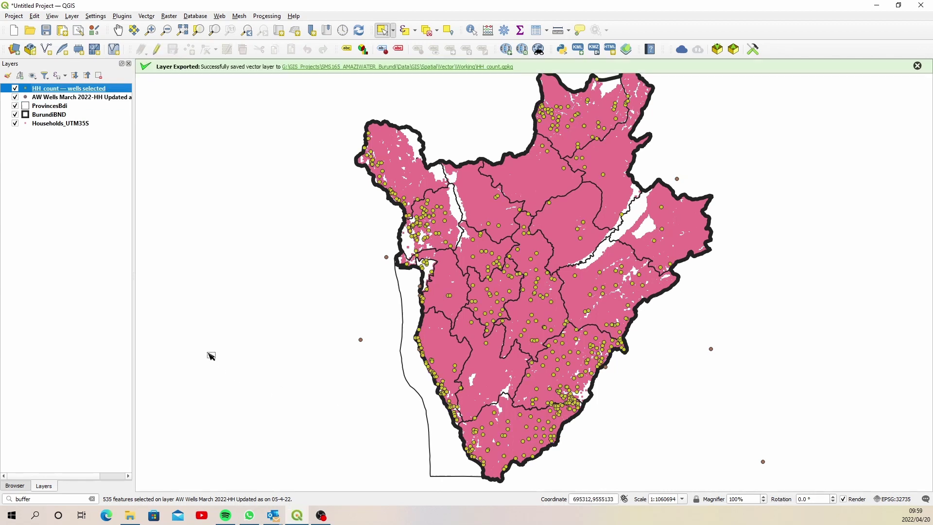
# - Remove the original AW Wells layer from the project
pyautogui.click(53, 98)
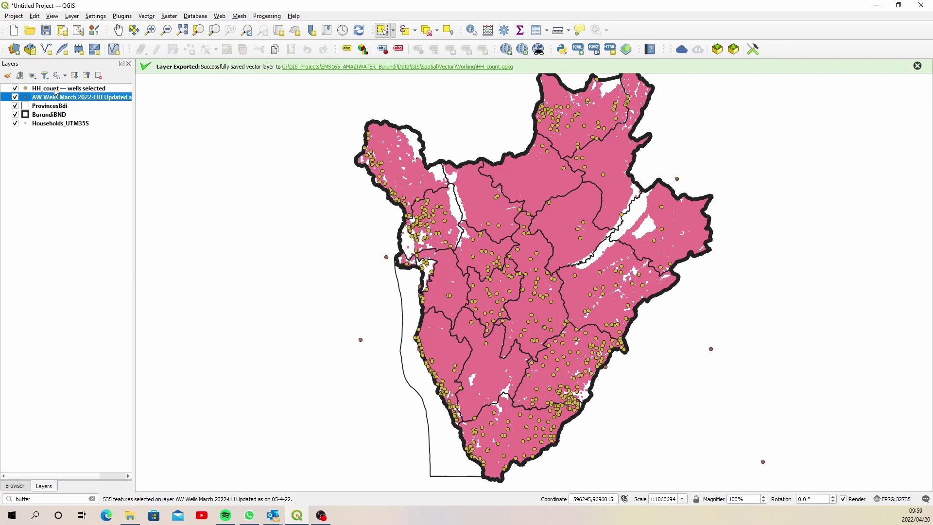
pyautogui.click(55, 89)
pyautogui.click(46, 97)
pyautogui.rightClick(56, 102)
pyautogui.click(104, 194)
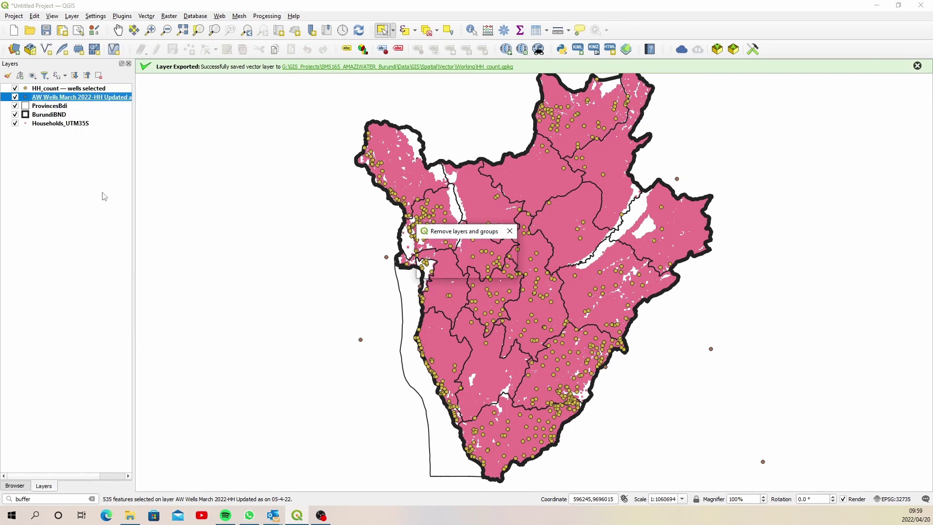
pyautogui.click(459, 268)
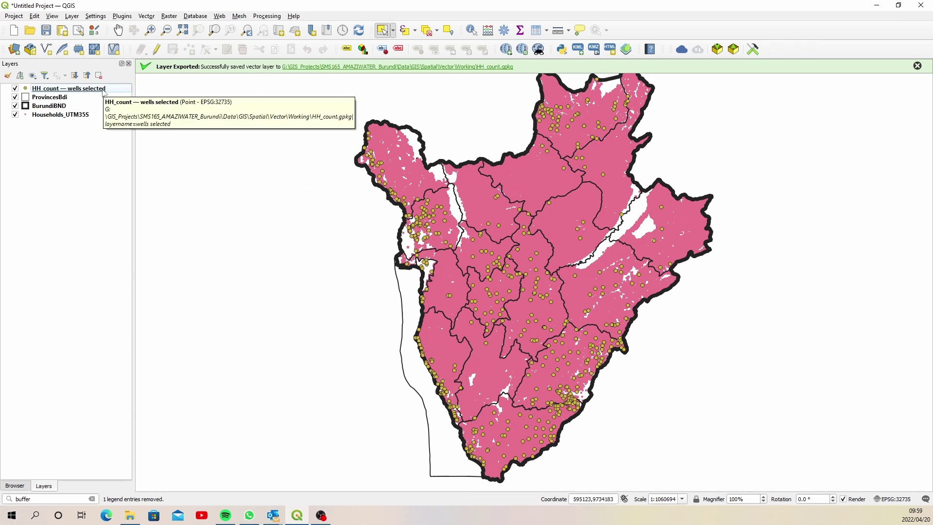
# - Filter the HH_count wells layer with "STATUS" = 'Working'
pyautogui.rightClick(68, 88)
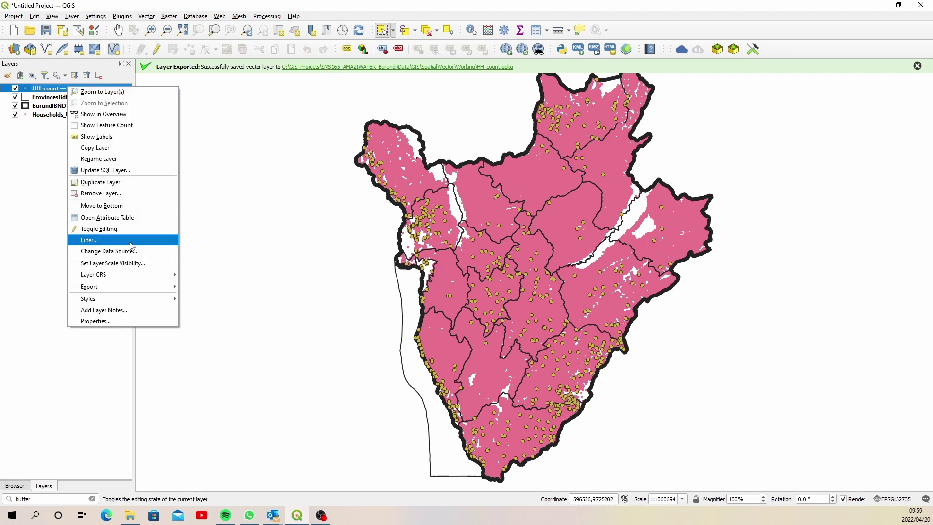
pyautogui.click(103, 242)
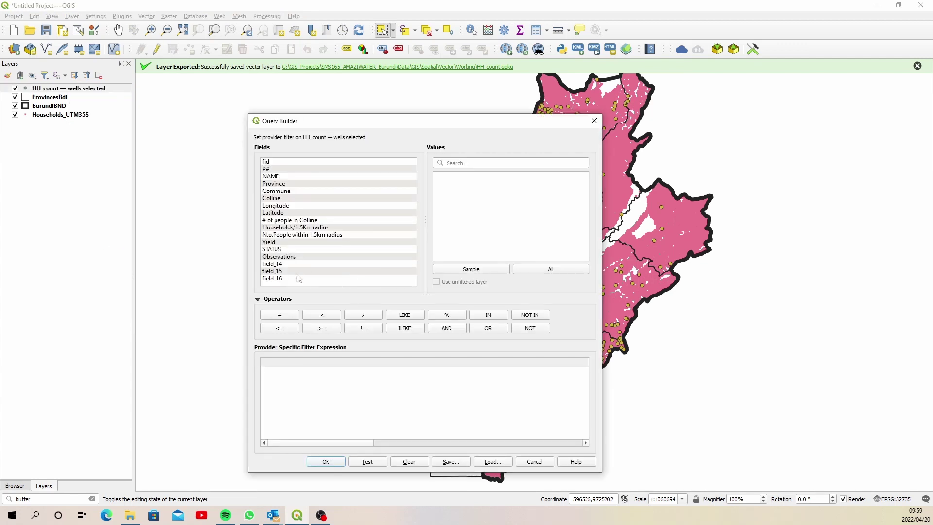
pyautogui.doubleClick(285, 249)
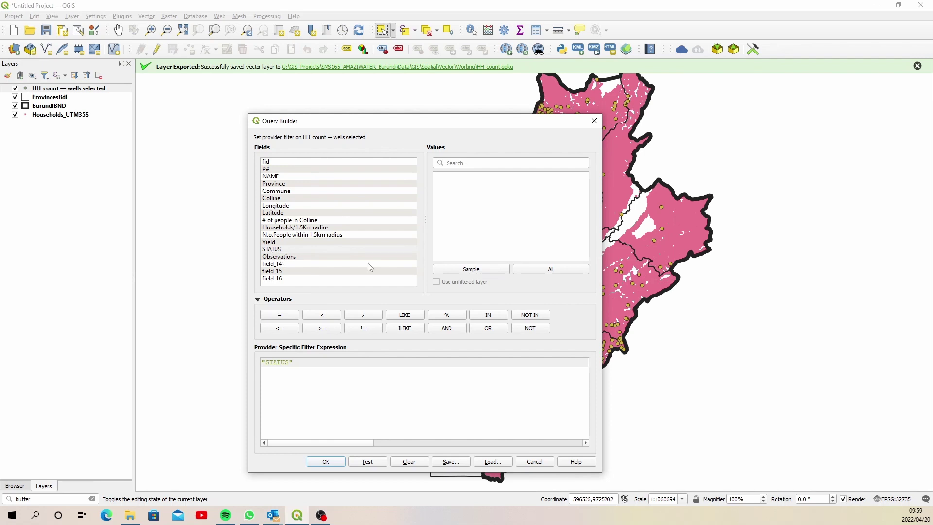
pyautogui.click(469, 269)
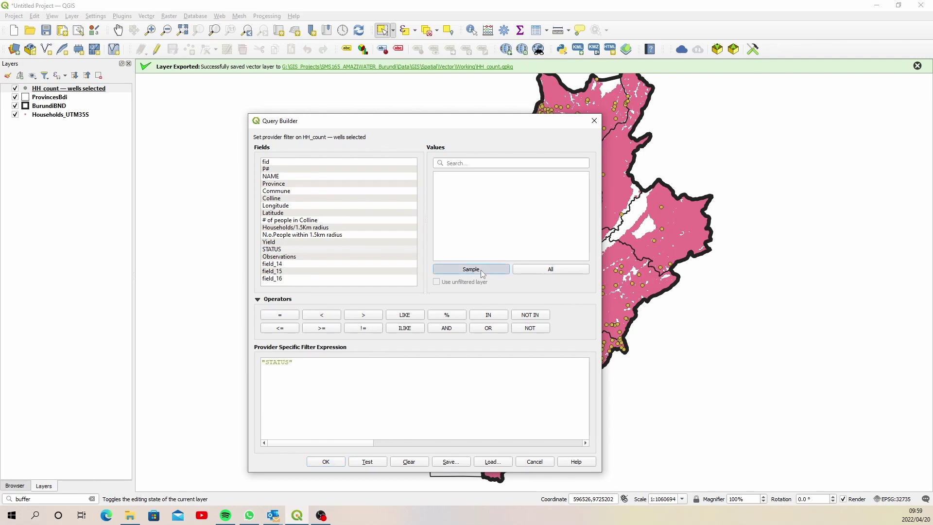
pyautogui.click(284, 316)
pyautogui.doubleClick(462, 183)
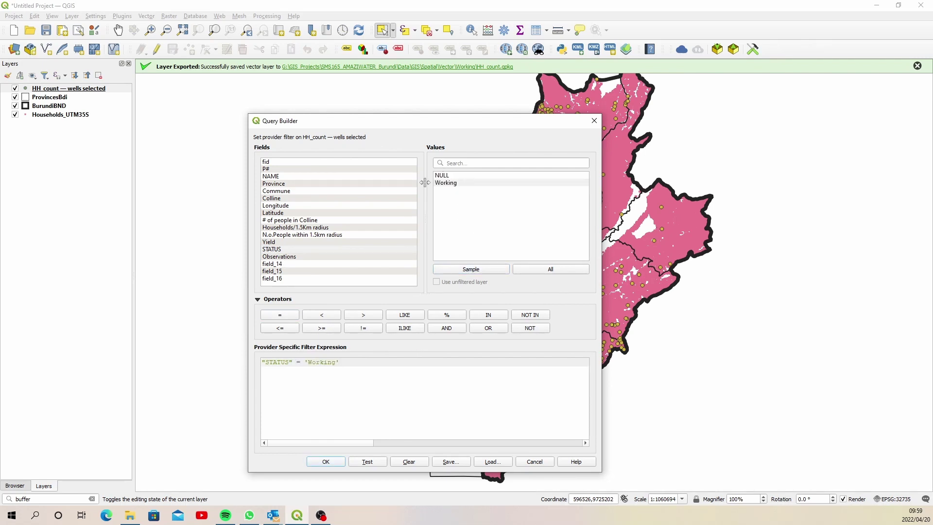
pyautogui.moveTo(445, 127); pyautogui.dragTo(392, 93)
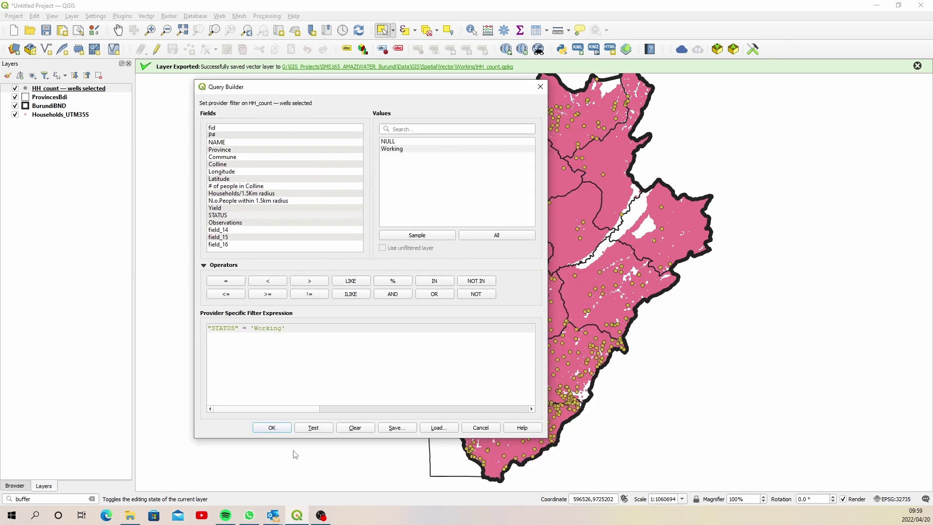
pyautogui.click(272, 427)
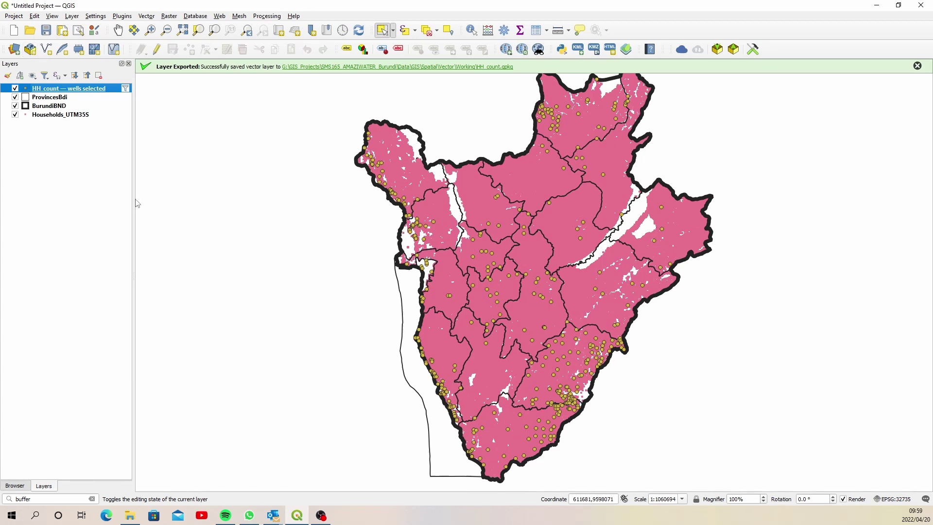
# - Set the HH_count wells marker colour to light blue #0aa7f0 in Symbology
pyautogui.doubleClick(30, 90)
pyautogui.click(179, 186)
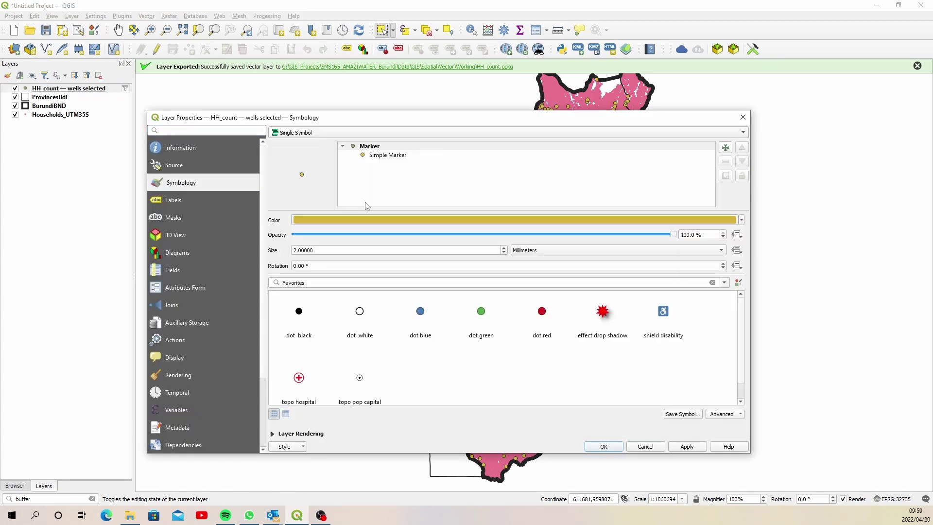
pyautogui.click(388, 219)
pyautogui.click(340, 373)
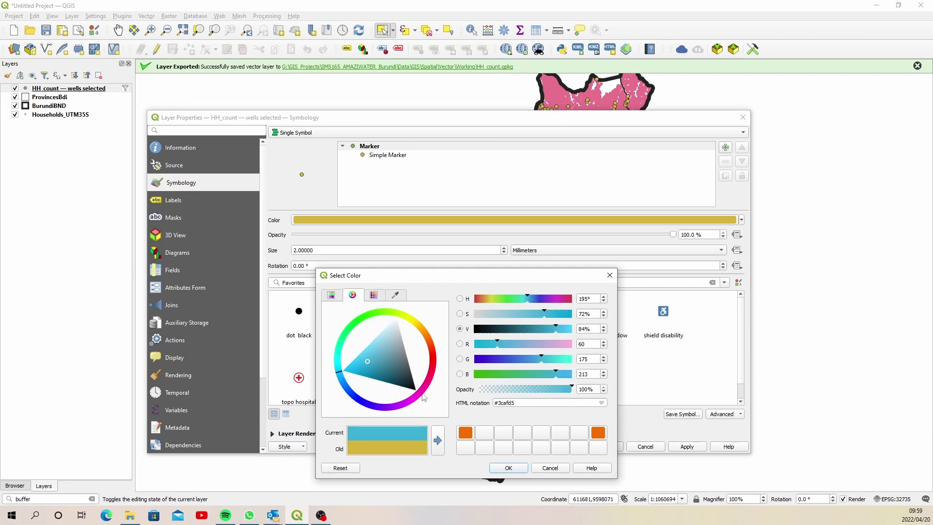
pyautogui.moveTo(344, 371); pyautogui.dragTo(343, 377)
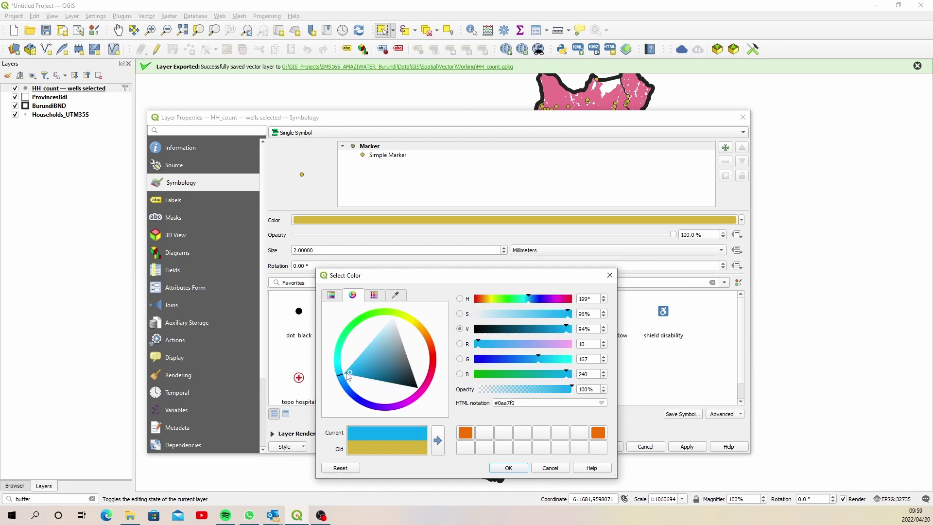
pyautogui.click(511, 468)
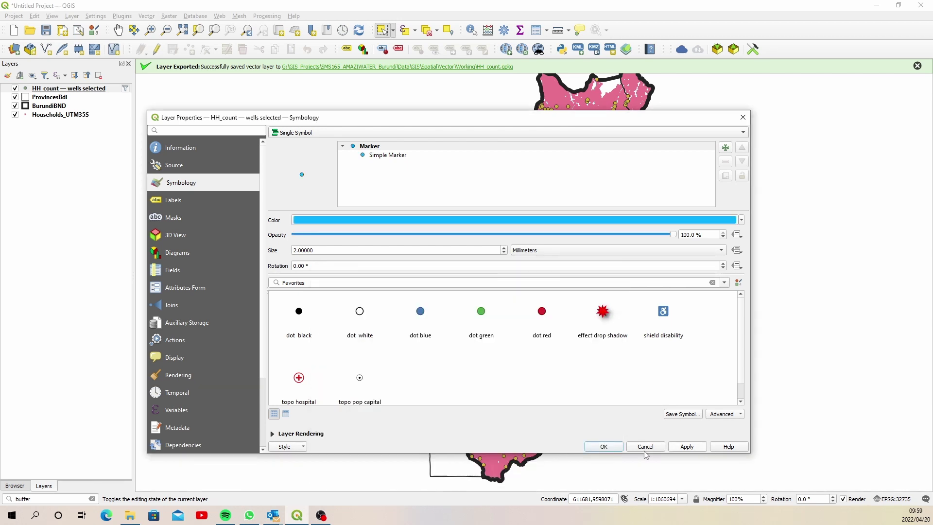
pyautogui.click(603, 447)
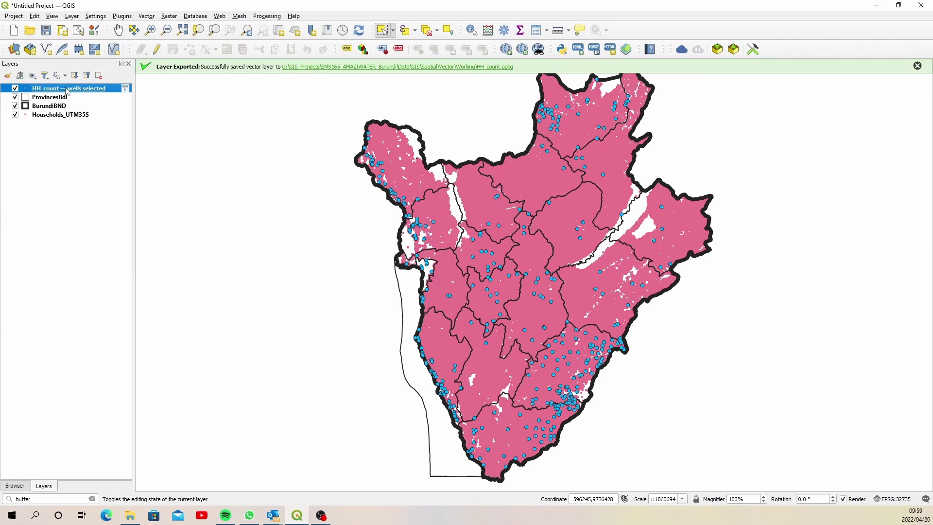
pyautogui.rightClick(67, 91)
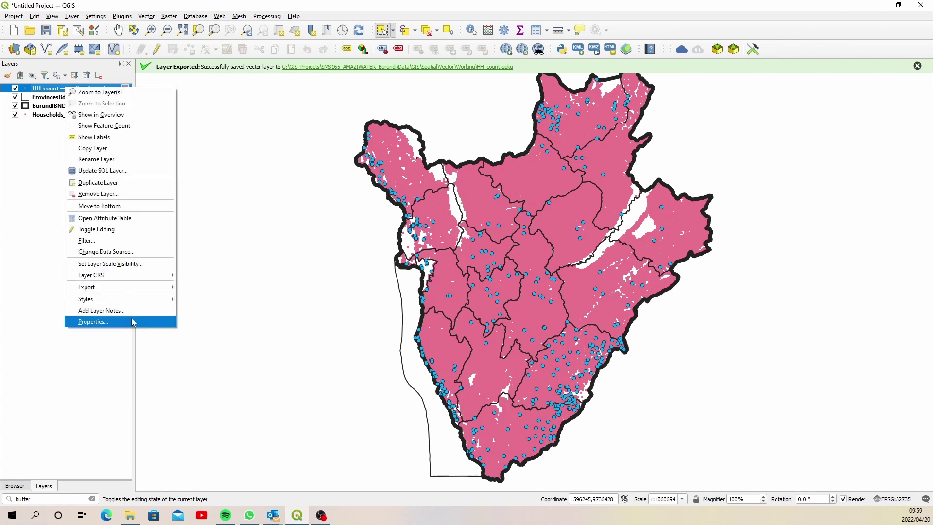
# - Run Buffer on the working wells with 1500 m distance and 10 segments
pyautogui.click(113, 75)
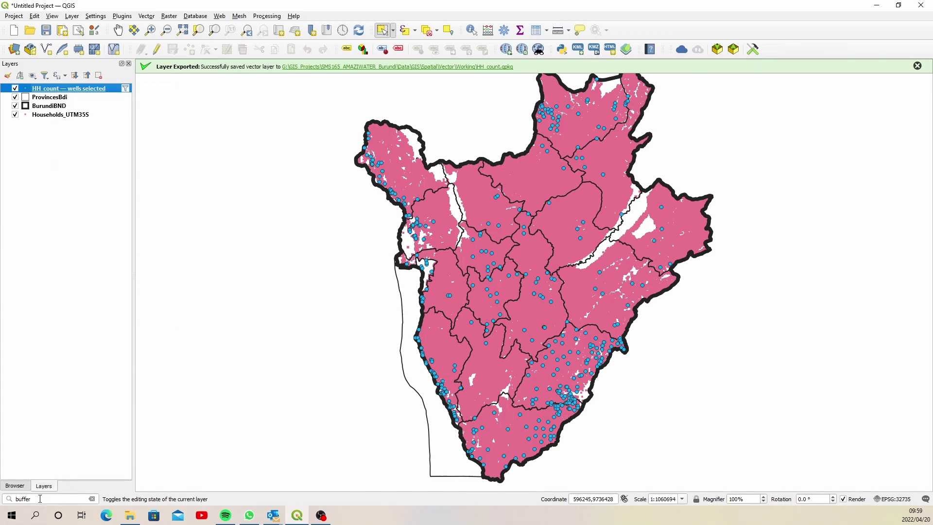
pyautogui.click(41, 498)
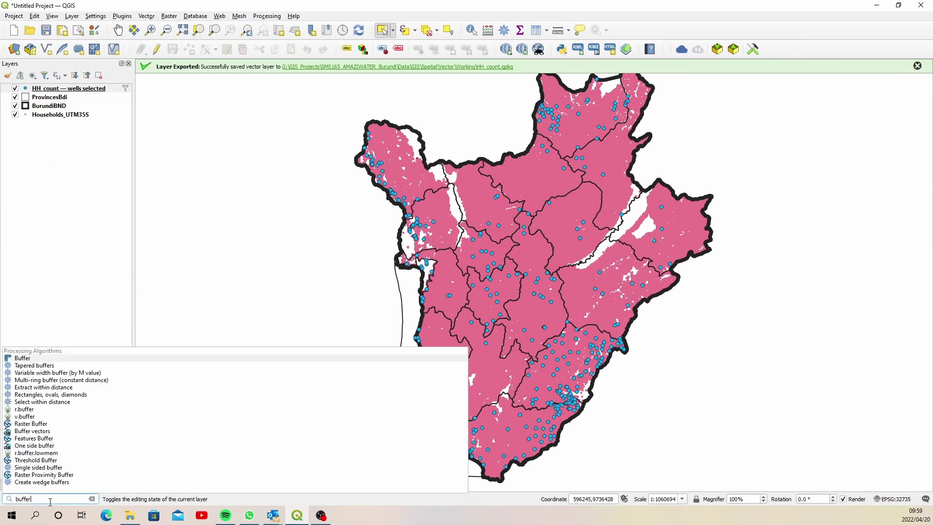
pyautogui.click(46, 359)
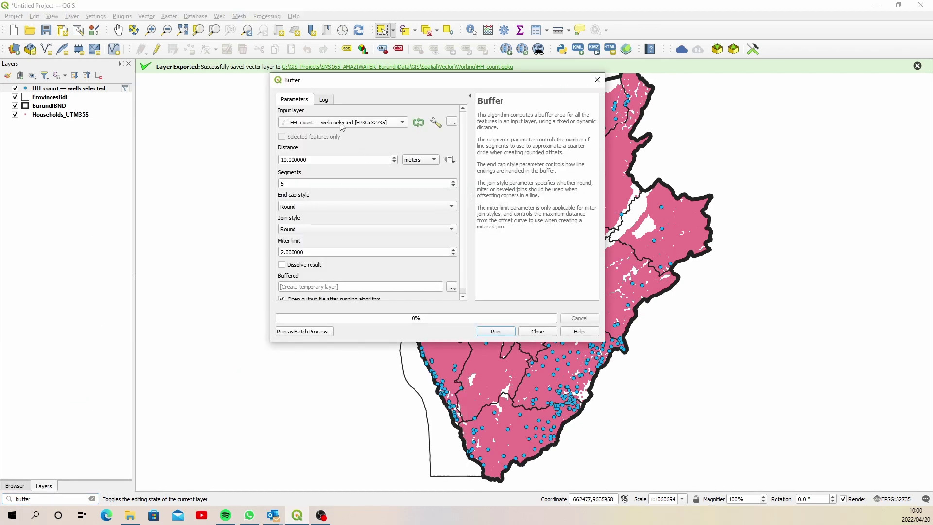
pyautogui.moveTo(313, 156); pyautogui.dragTo(204, 157)
pyautogui.write('150')
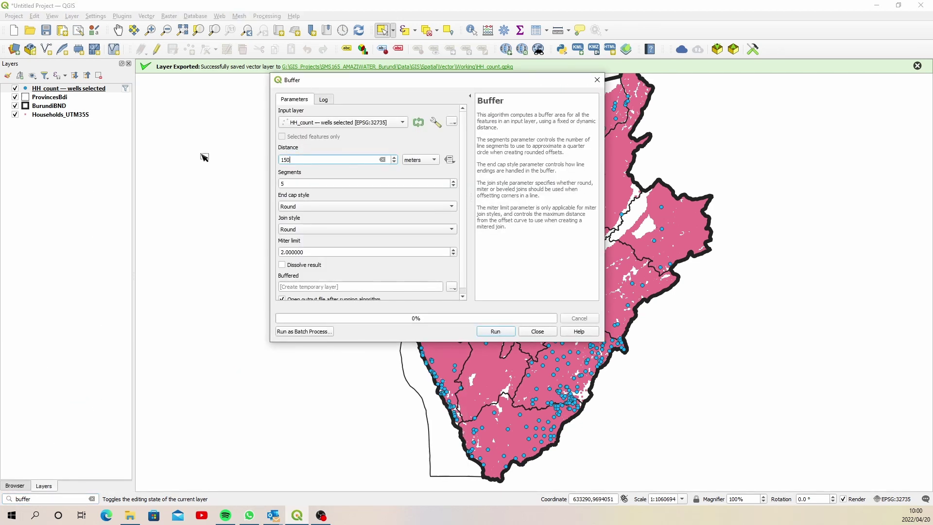
pyautogui.press('Tab')
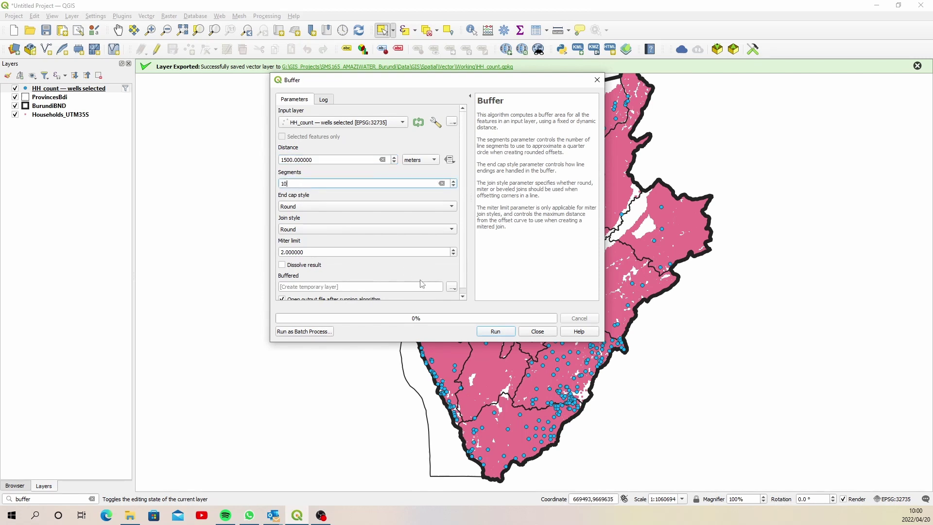
pyautogui.scroll(-1, 465, 229)
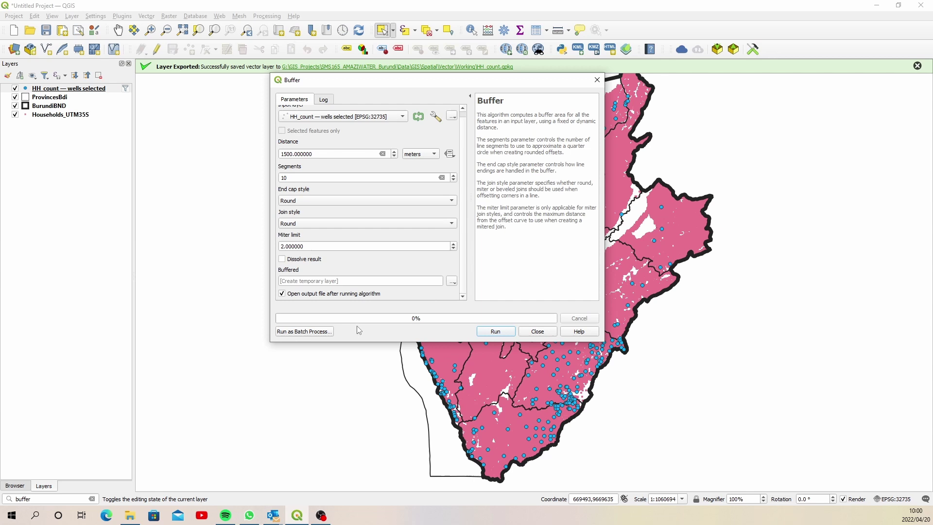
pyautogui.click(495, 332)
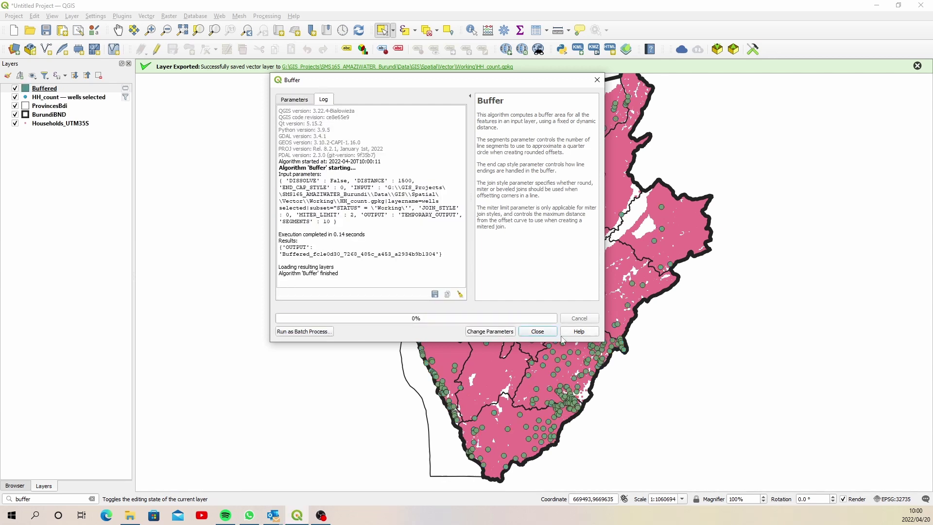
pyautogui.click(538, 332)
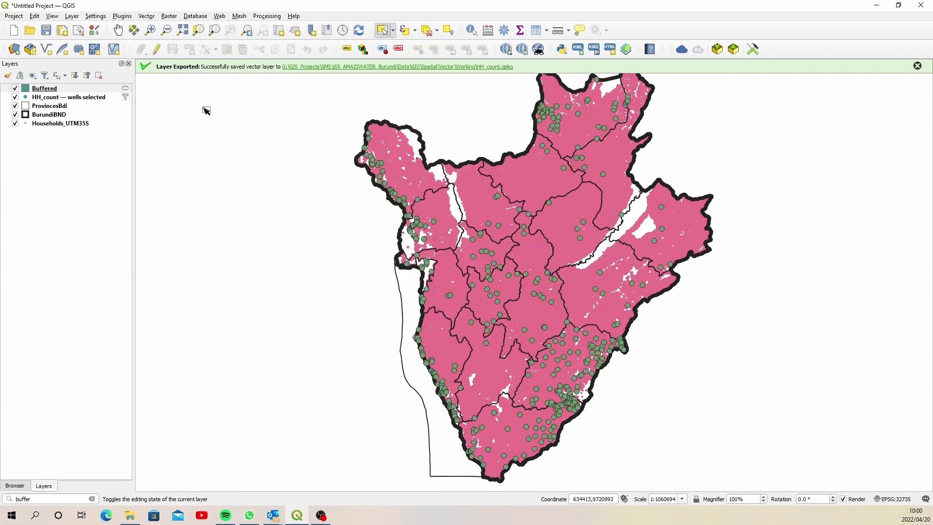
# - Delete field_14, field_15 and field_16 from the Buffered layer's attribute table
pyautogui.click(74, 90)
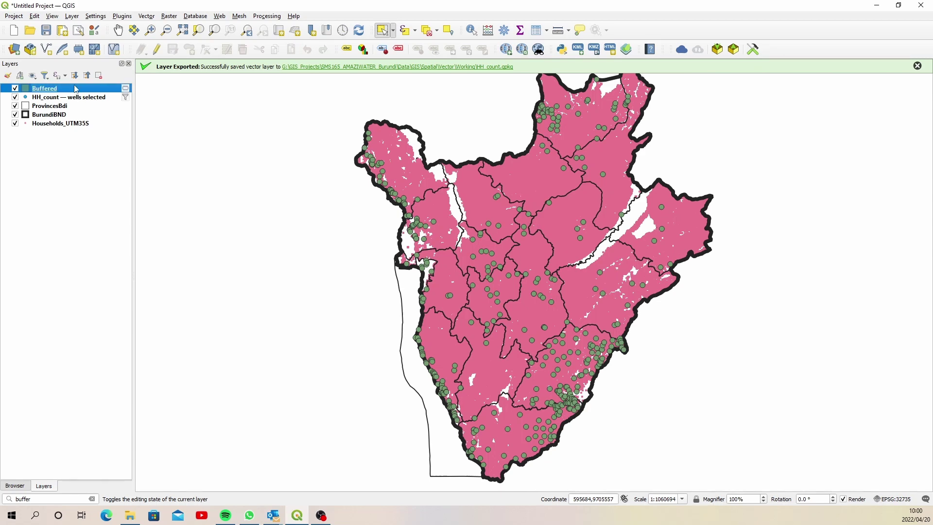
pyautogui.click(536, 31)
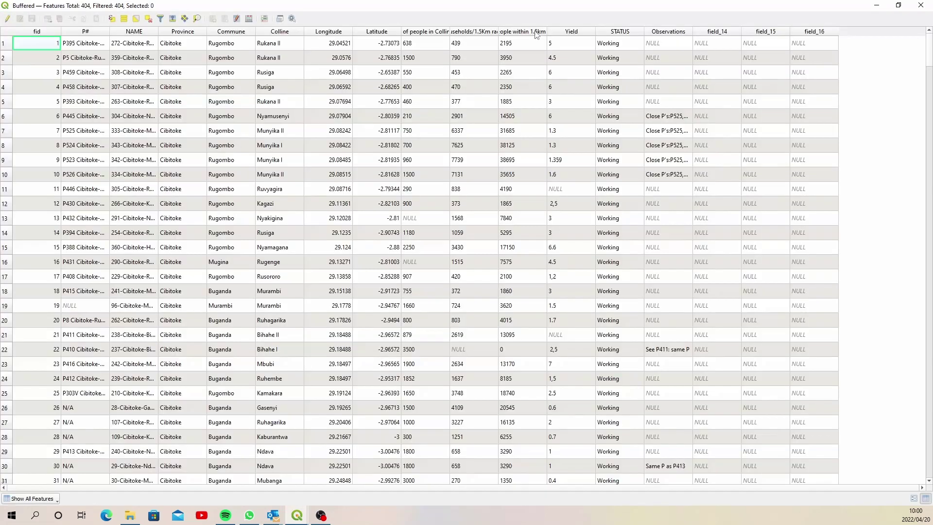
pyautogui.click(8, 19)
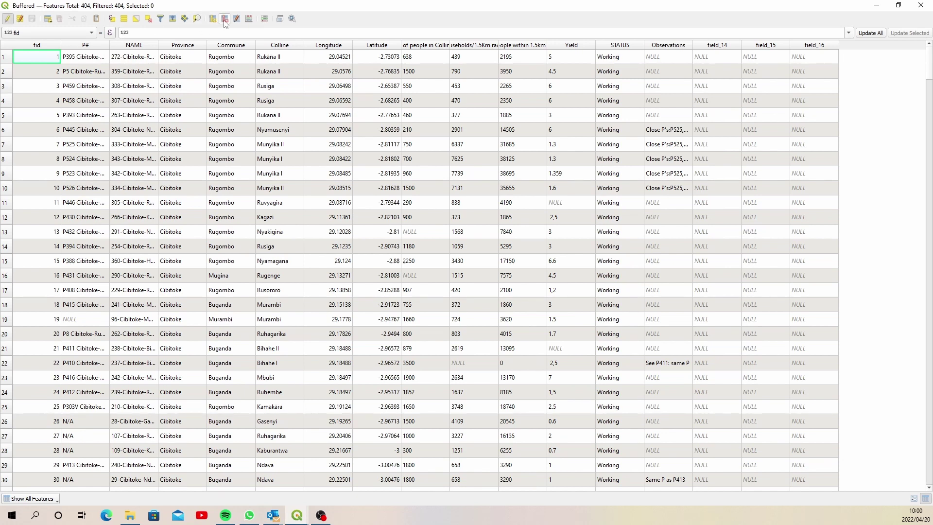
pyautogui.click(225, 19)
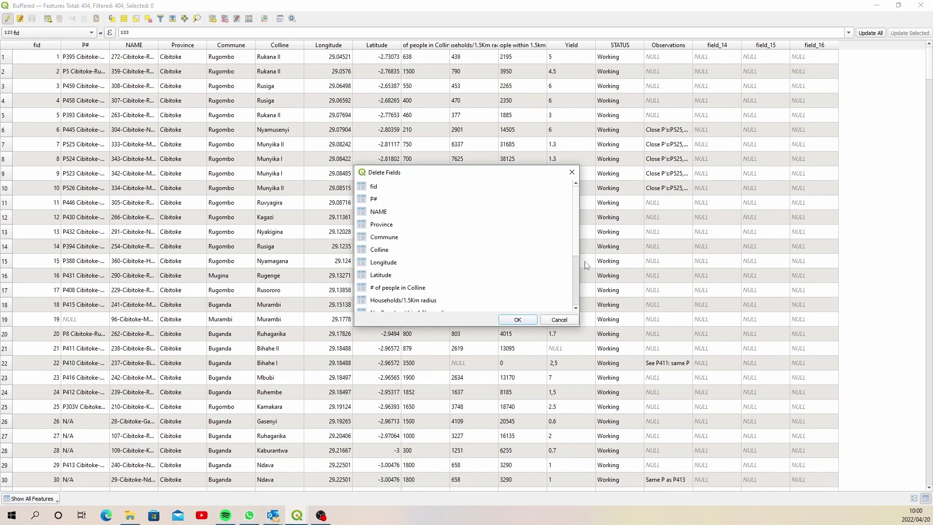
pyautogui.scroll(-3, 410, 291)
pyautogui.moveTo(396, 275); pyautogui.dragTo(422, 317)
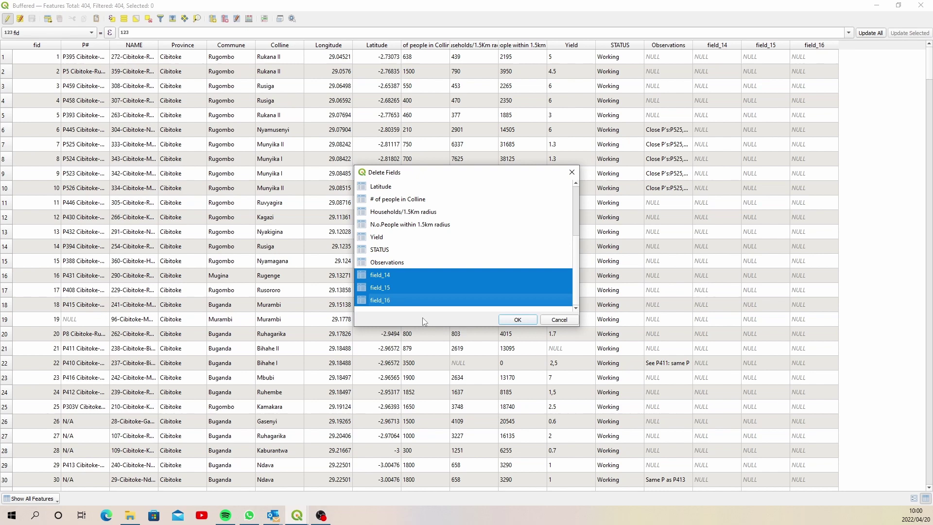
pyautogui.click(525, 321)
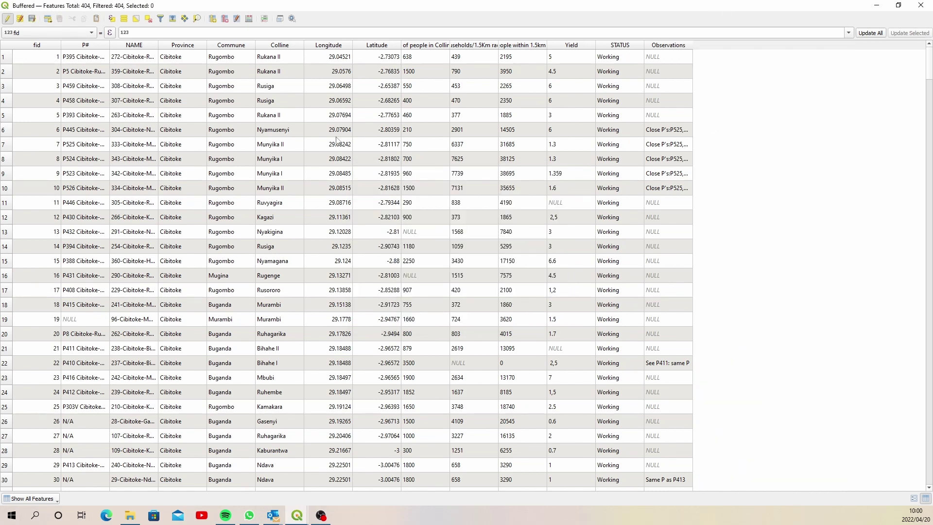
# - Autofit the # of people in Colline, Households/1.5Km radius and N.o.People columns
pyautogui.doubleClick(450, 45)
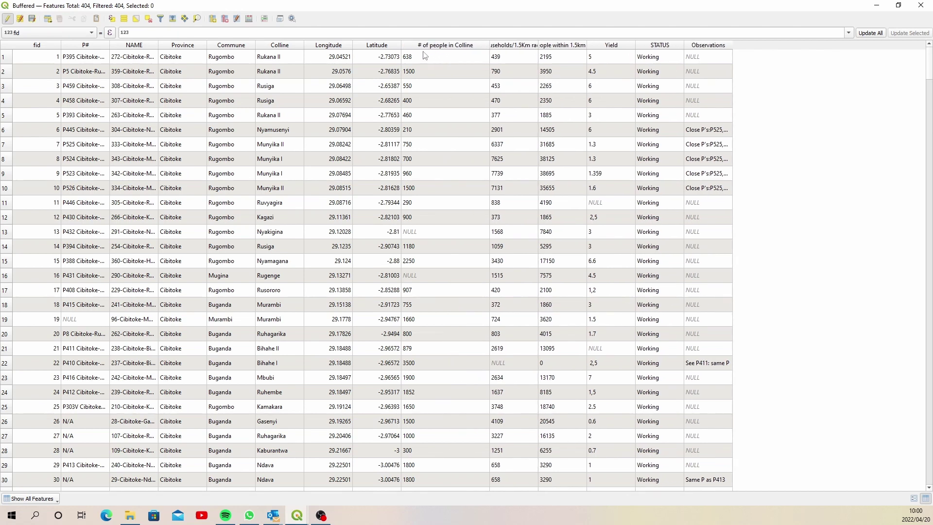
pyautogui.doubleClick(538, 44)
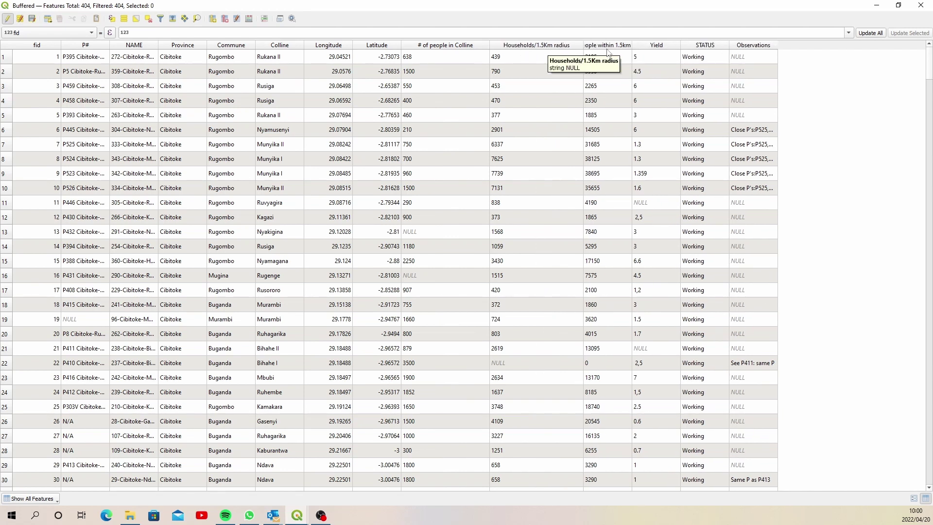
pyautogui.doubleClick(632, 45)
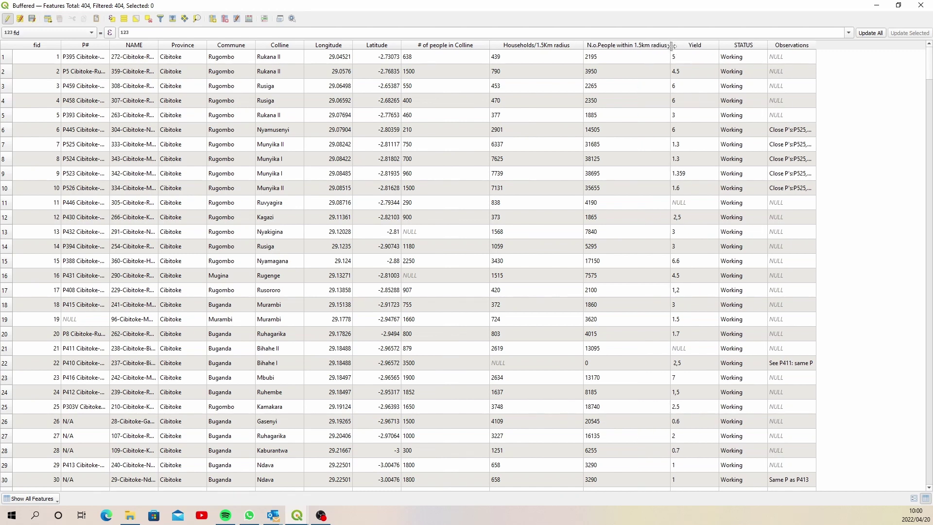
pyautogui.moveTo(670, 44); pyautogui.dragTo(683, 45)
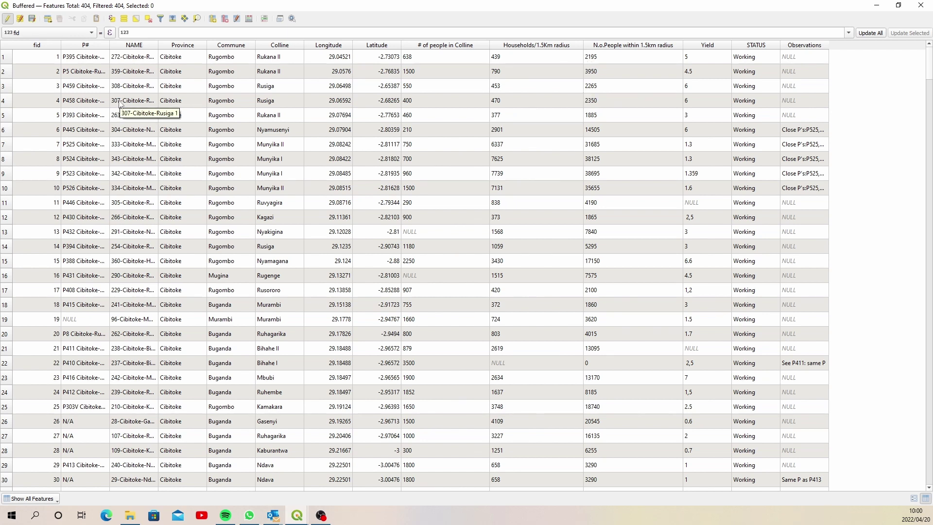
# - Add a whole-number HHcount field of length 10 to the Buffered layer
pyautogui.click(213, 19)
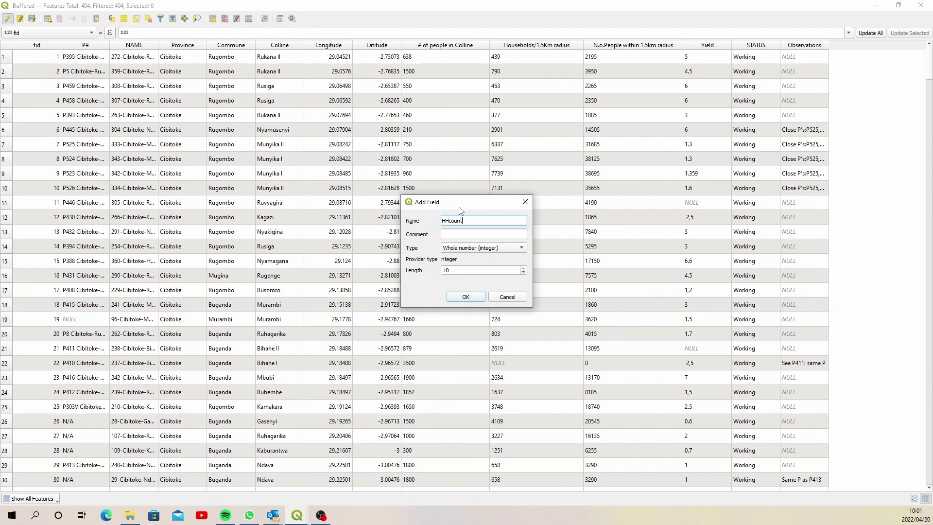
pyautogui.click(466, 297)
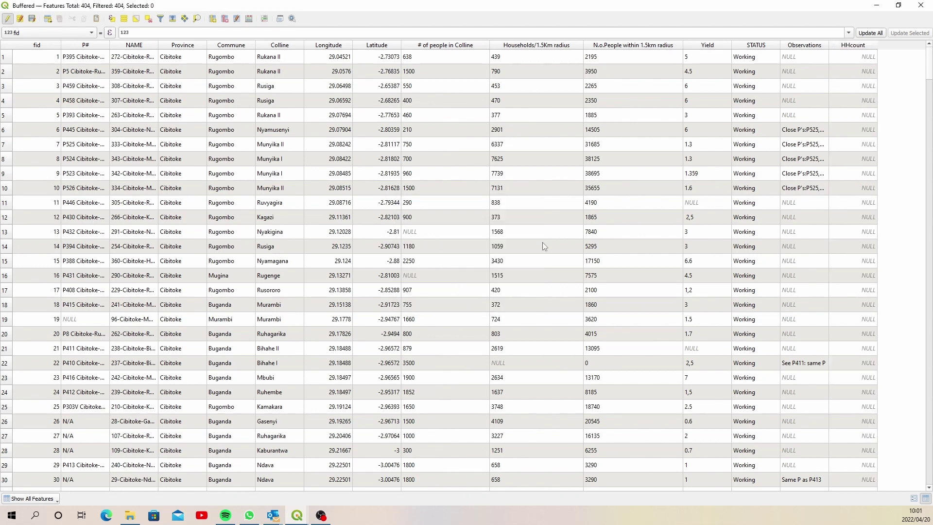
# - Close the table, save the Buffered layer edits, and search the locator for 'count'
pyautogui.click(920, 5)
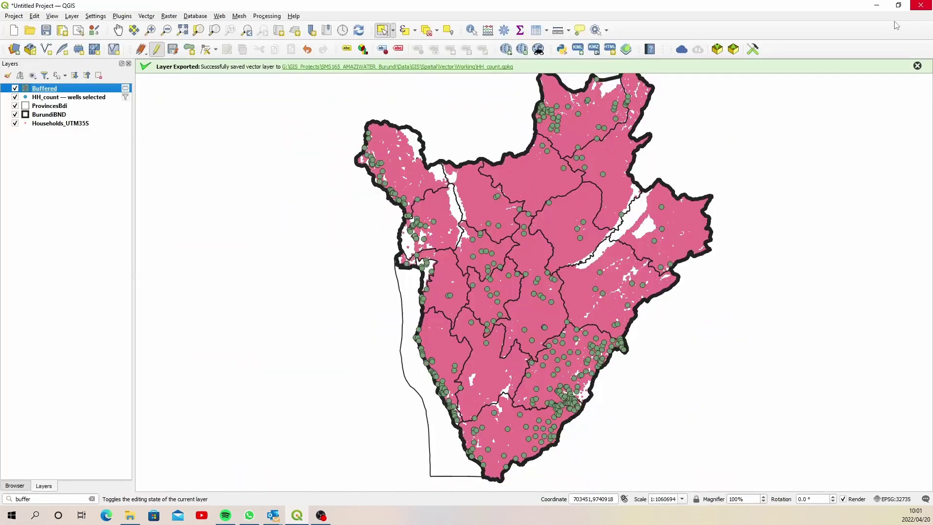
pyautogui.click(163, 52)
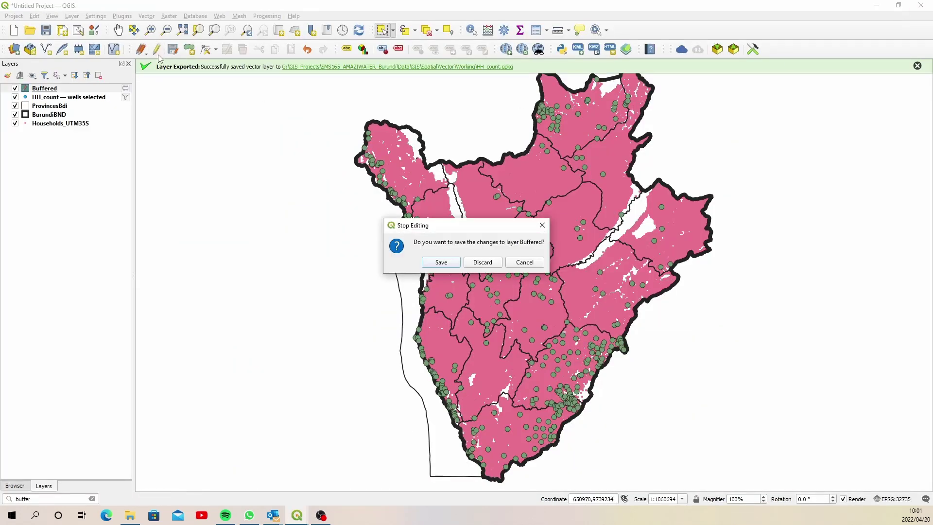
pyautogui.click(454, 262)
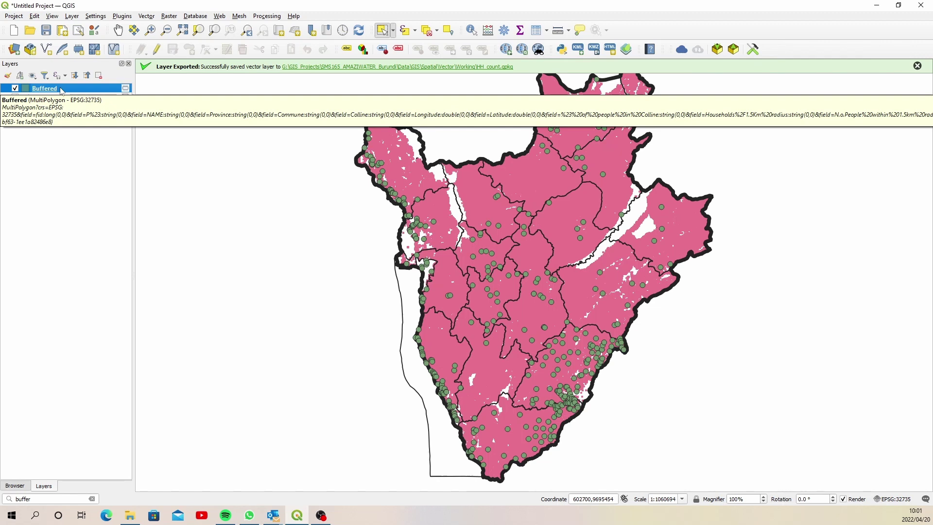
pyautogui.click(38, 498)
pyautogui.write('count')
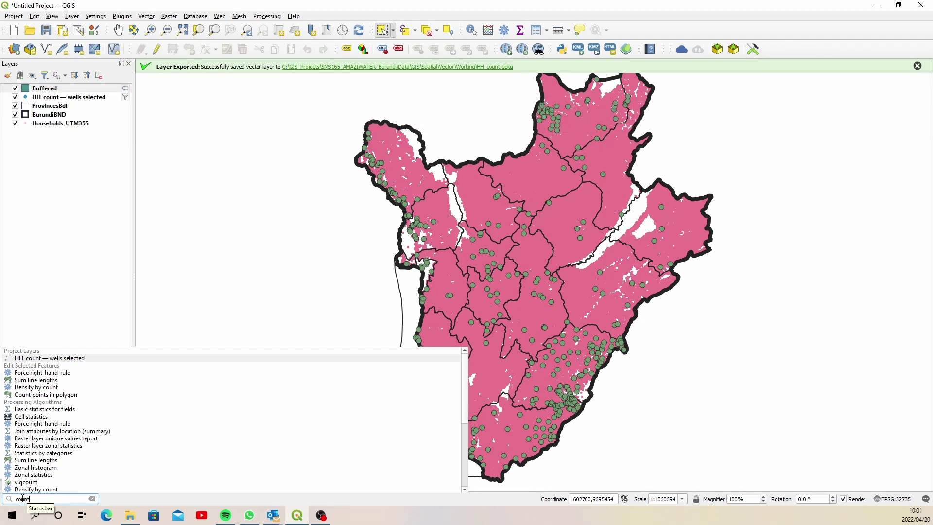
# - Count Households_UTM35S points per Buffered polygon into HHcount, modifying all features in place
pyautogui.click(62, 395)
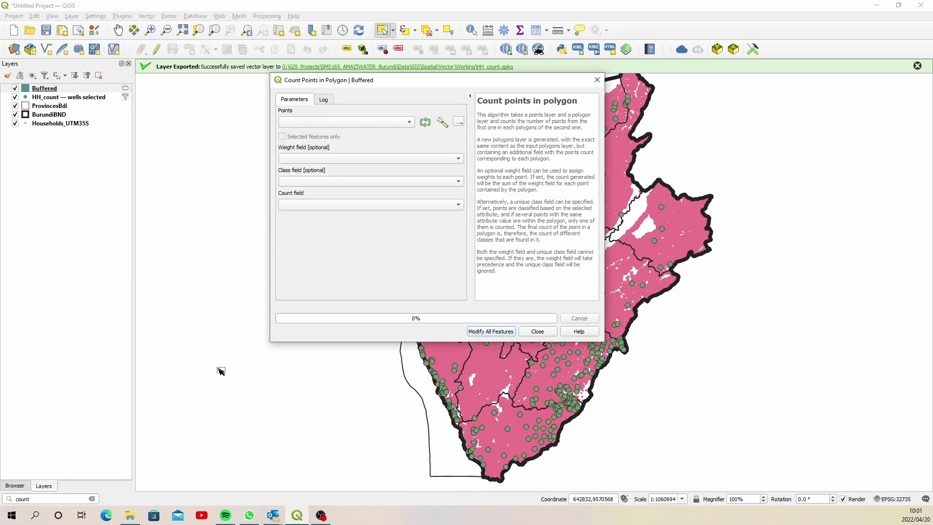
pyautogui.click(409, 125)
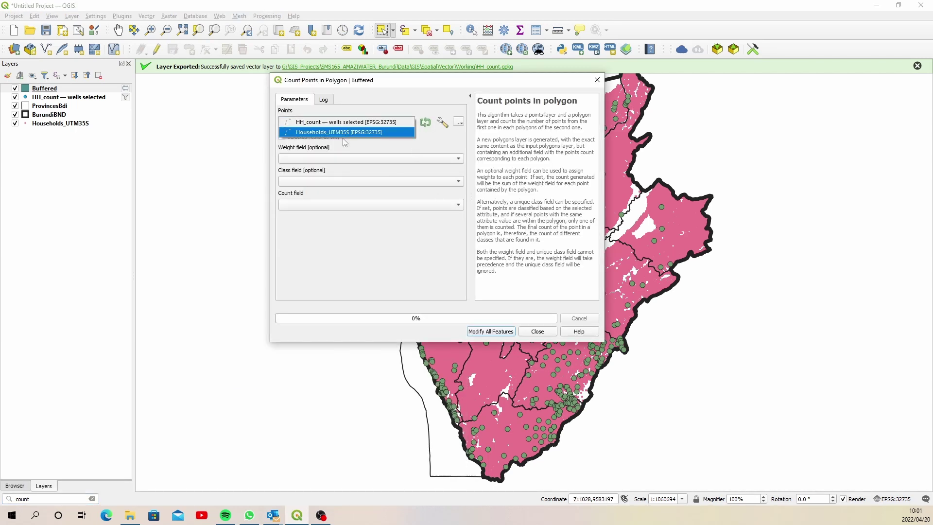
pyautogui.click(314, 132)
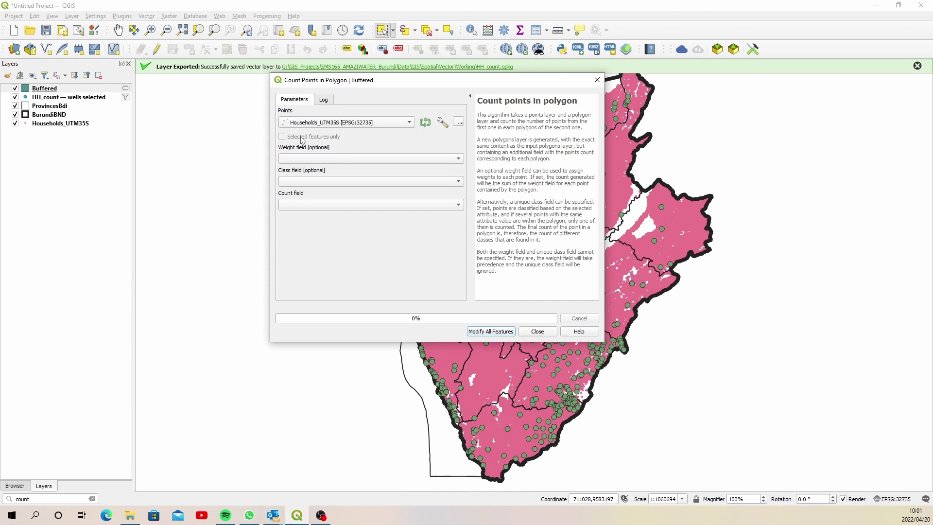
pyautogui.click(335, 204)
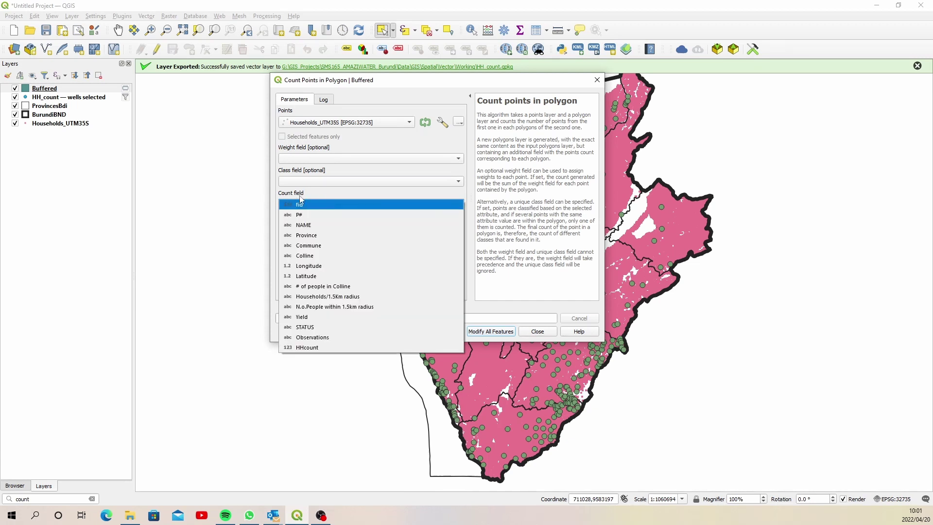
pyautogui.click(327, 350)
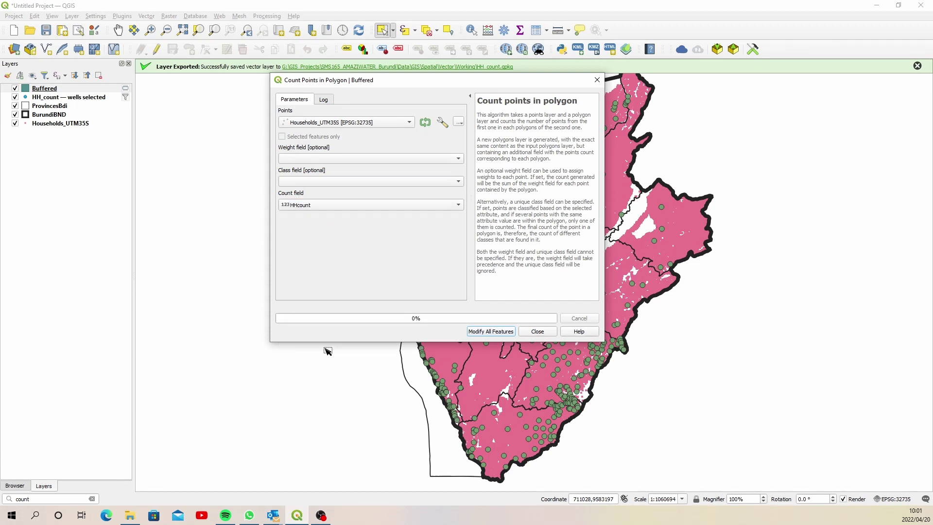
pyautogui.click(489, 332)
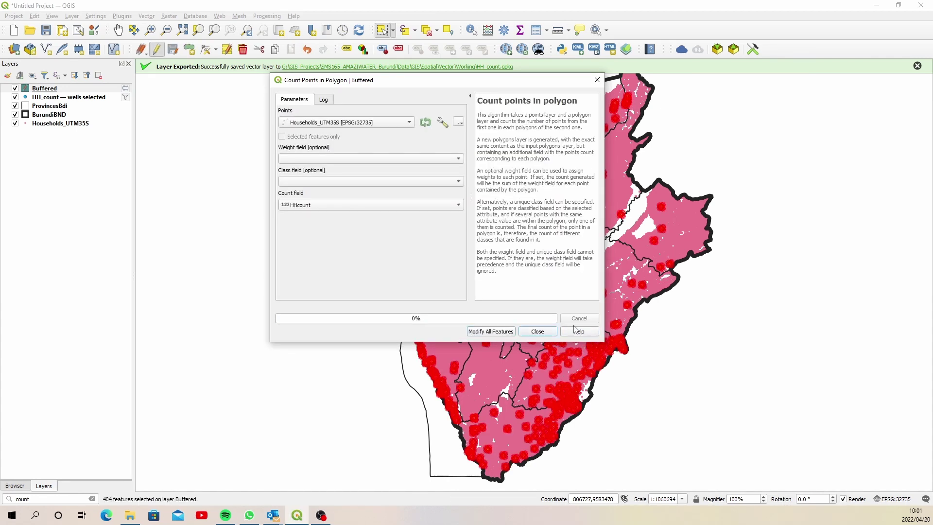
# - Zoom in on the west-central cluster of well buffers and move Buffered below the other layers
pyautogui.click(597, 80)
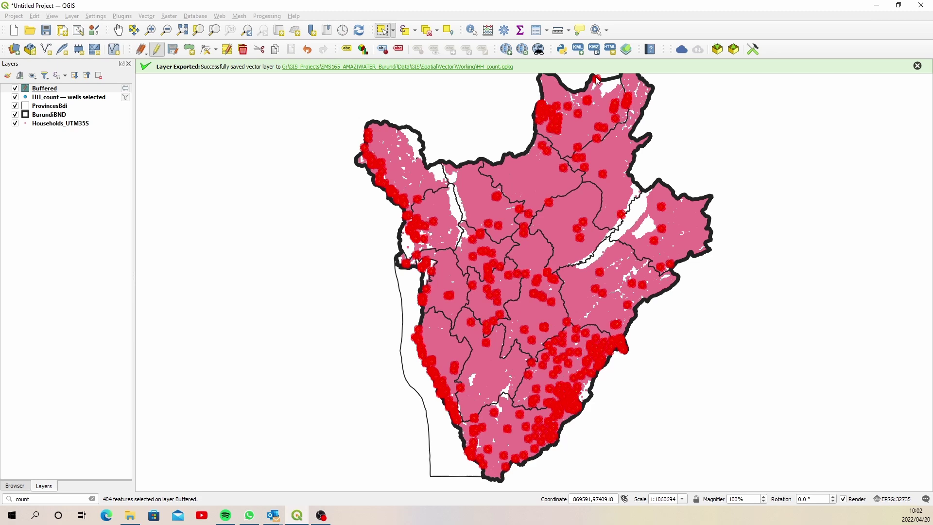
pyautogui.click(149, 32)
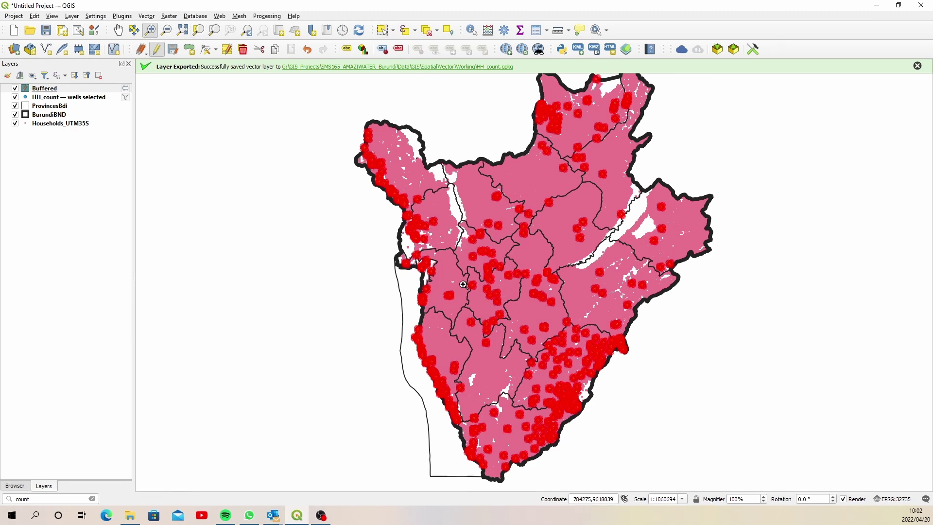
pyautogui.moveTo(465, 273); pyautogui.dragTo(411, 336)
pyautogui.moveTo(455, 229); pyautogui.dragTo(386, 276)
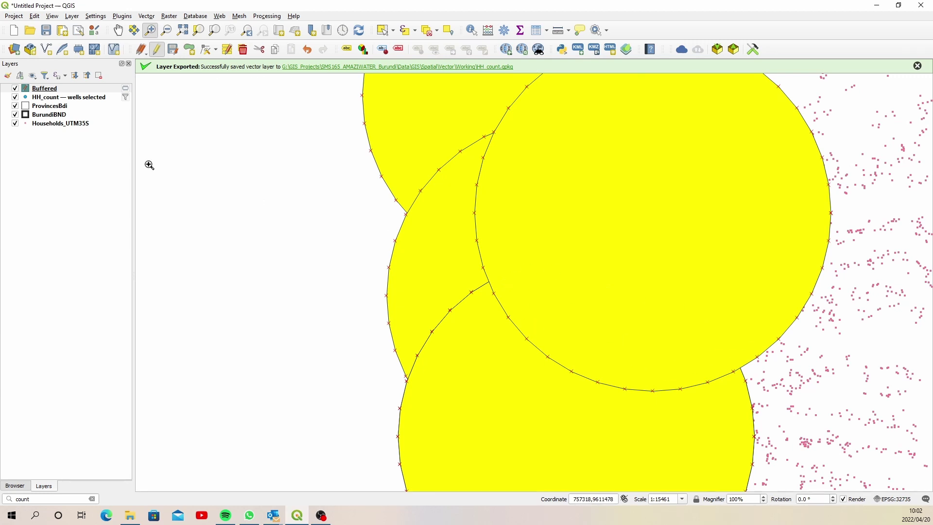
pyautogui.moveTo(48, 88); pyautogui.dragTo(56, 146)
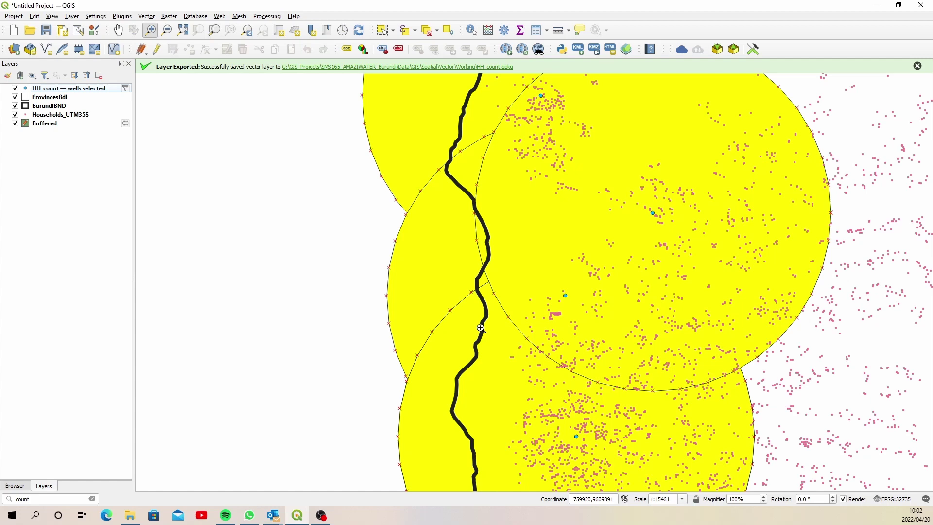
# - Add an integer field 'people' with the comment 'people served' to Buffered's attribute table
pyautogui.click(55, 124)
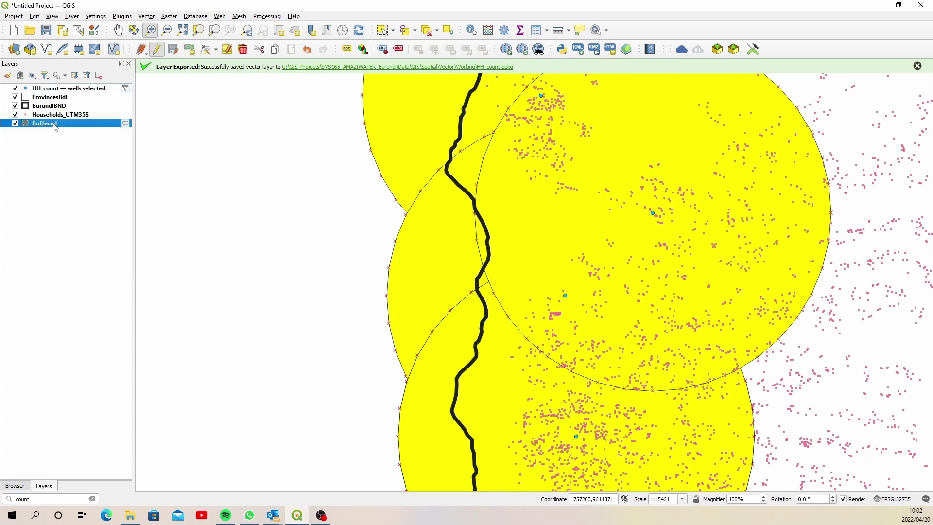
pyautogui.click(535, 31)
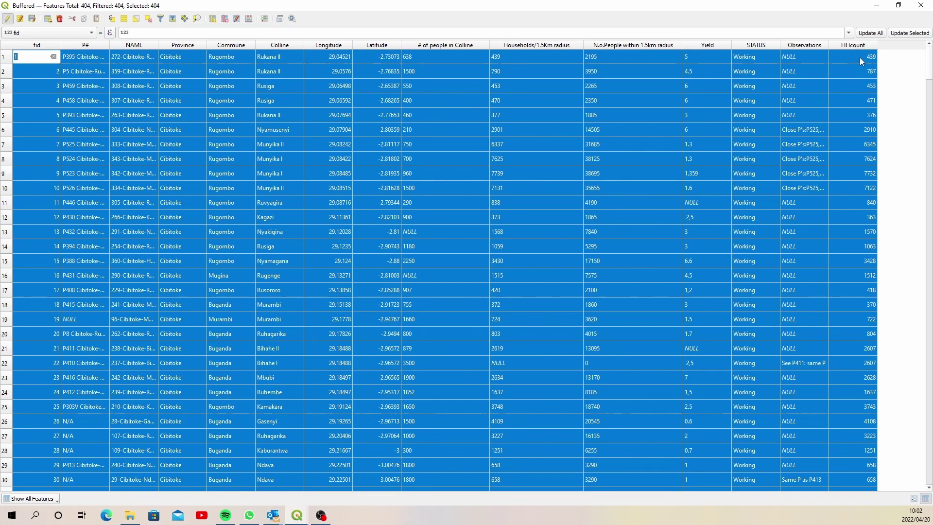
pyautogui.click(214, 19)
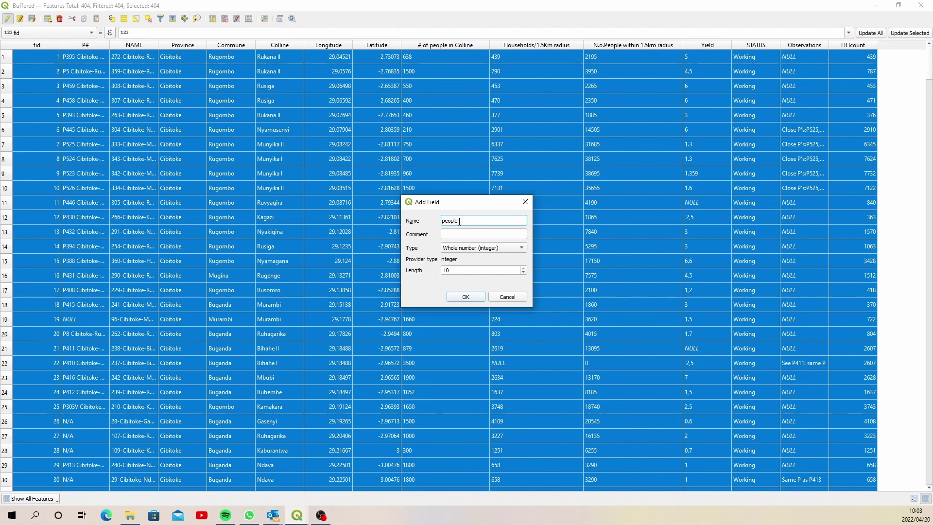
pyautogui.click(460, 234)
pyautogui.write('people served')
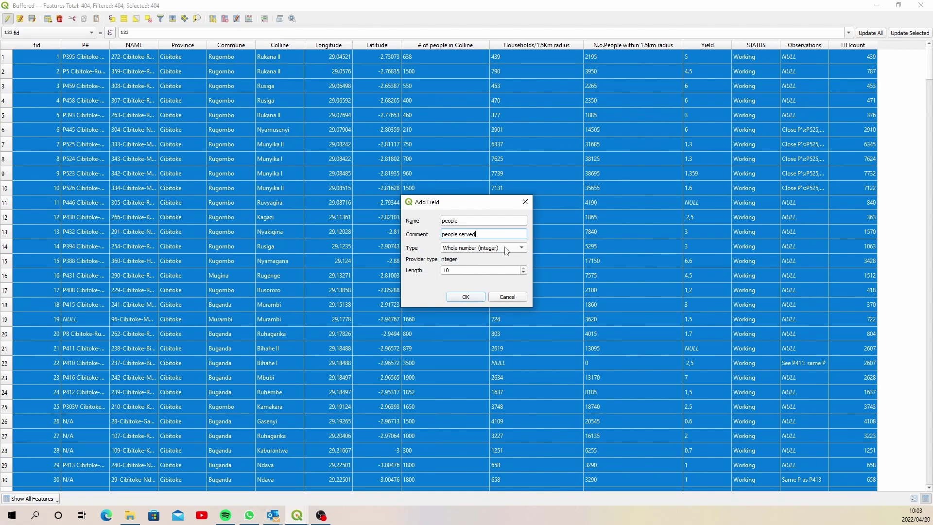
pyautogui.click(471, 295)
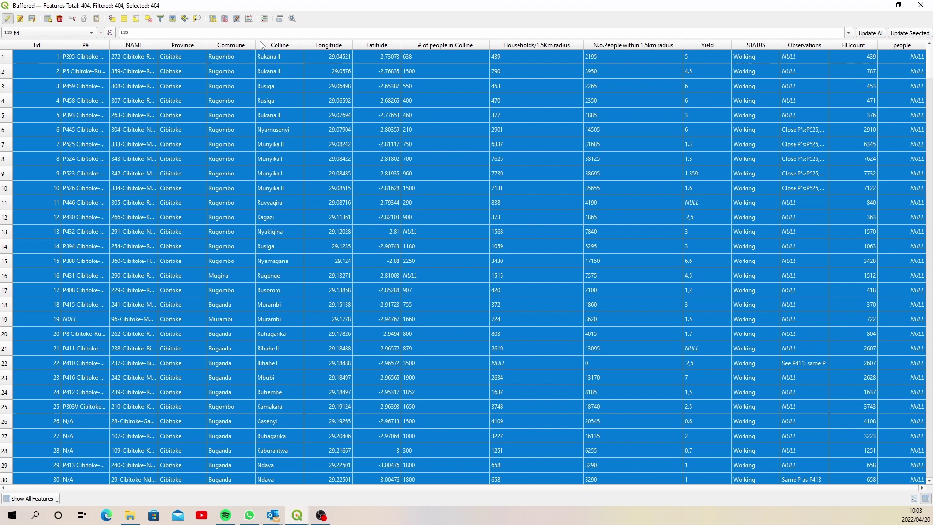
pyautogui.click(248, 19)
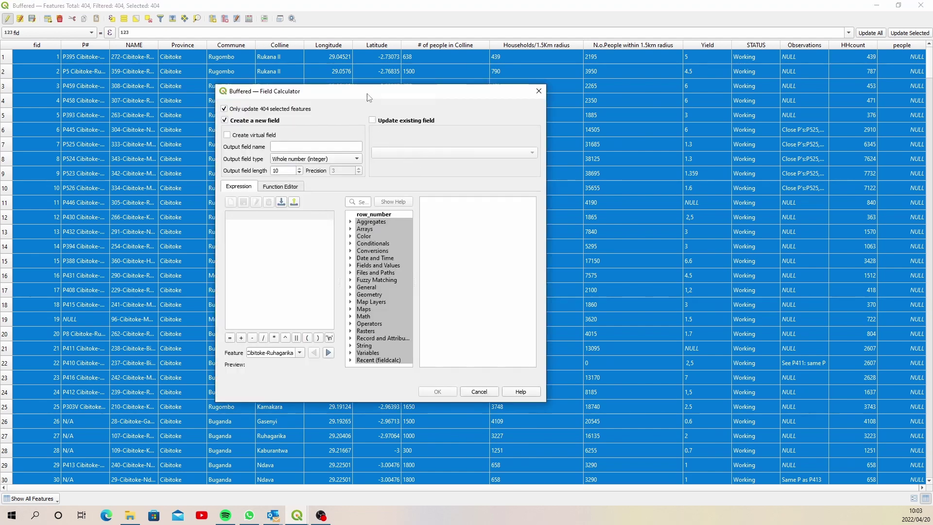
# - Update the existing people field with the expression "HHcount" * 5
pyautogui.click(373, 120)
pyautogui.click(421, 155)
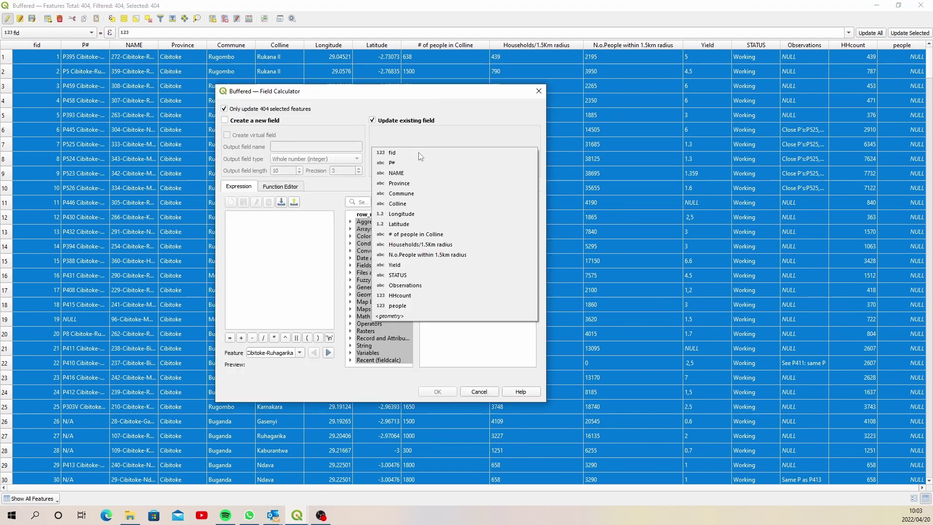
pyautogui.click(409, 305)
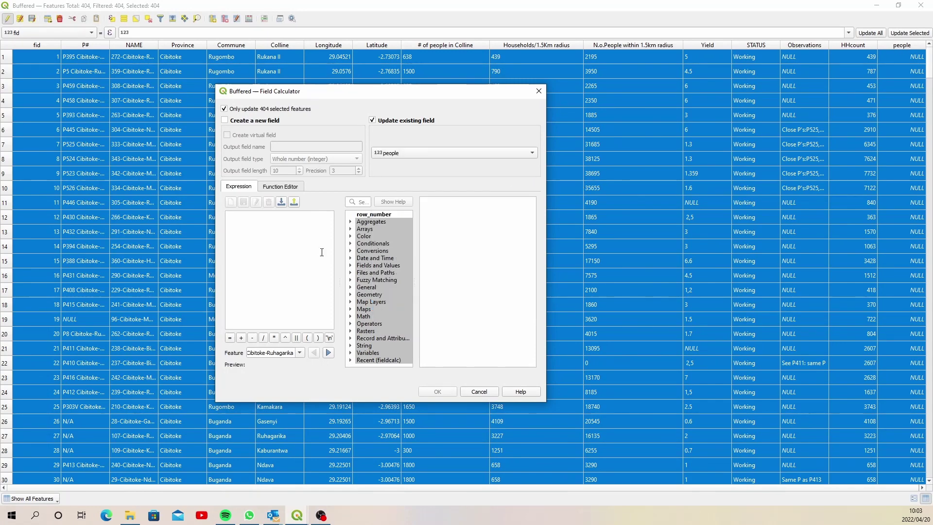
pyautogui.click(350, 266)
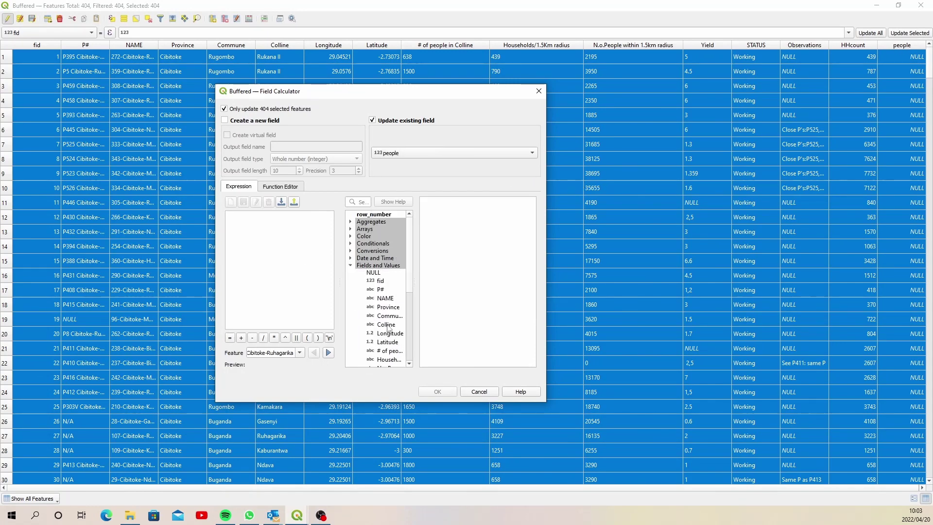
pyautogui.scroll(-6, 403, 348)
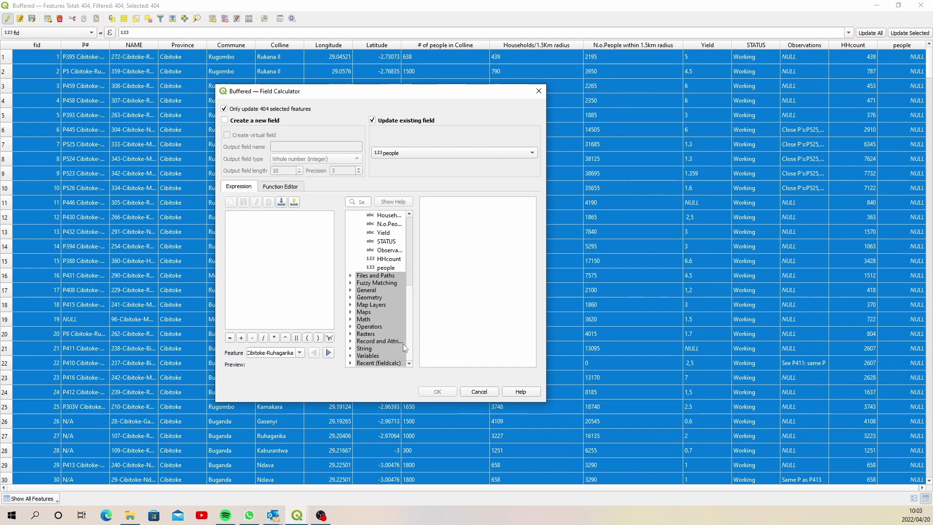
pyautogui.doubleClick(388, 258)
pyautogui.write('*')
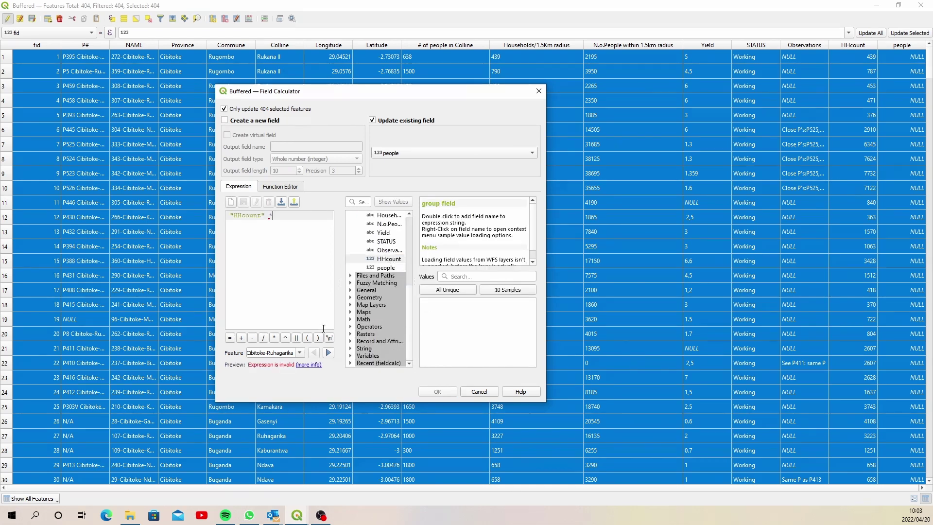
pyautogui.write('5')
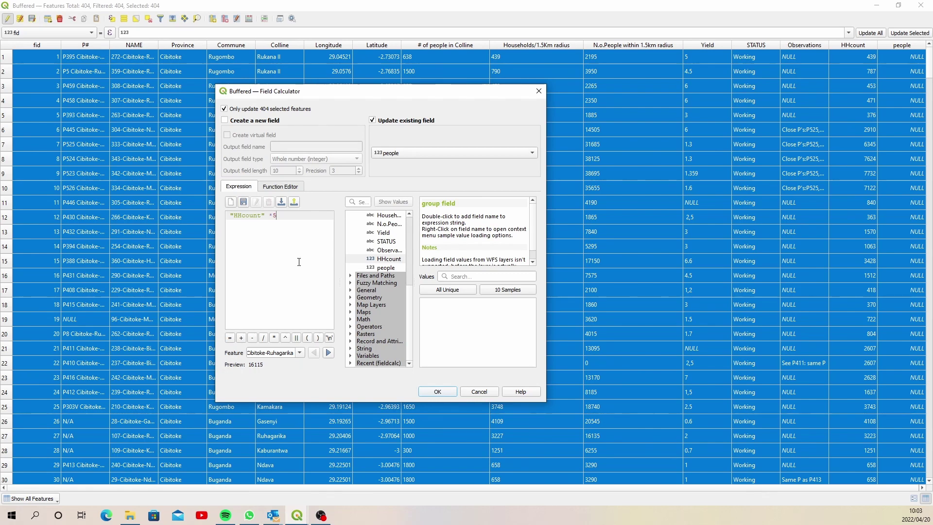
pyautogui.click(439, 391)
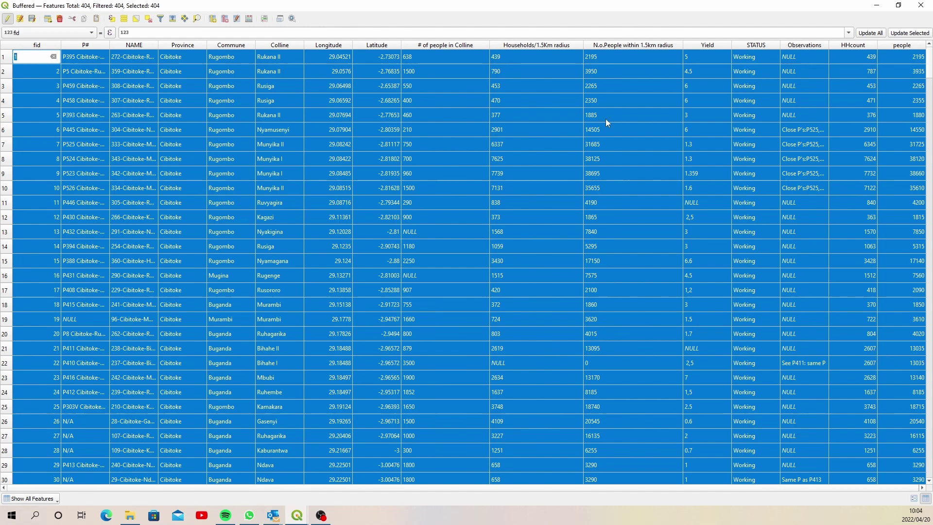
# - Close the table, stop editing and save Buffered, then deselect features on all layers
pyautogui.click(921, 6)
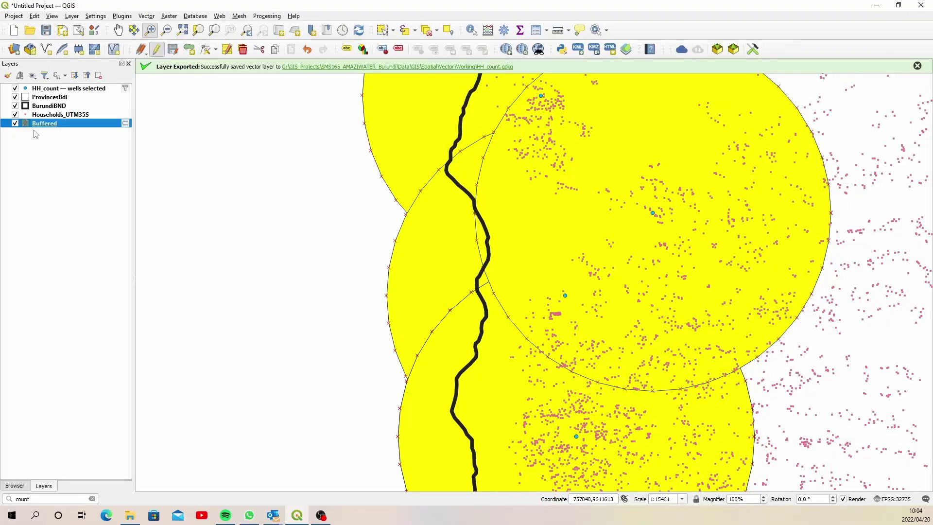
pyautogui.click(156, 49)
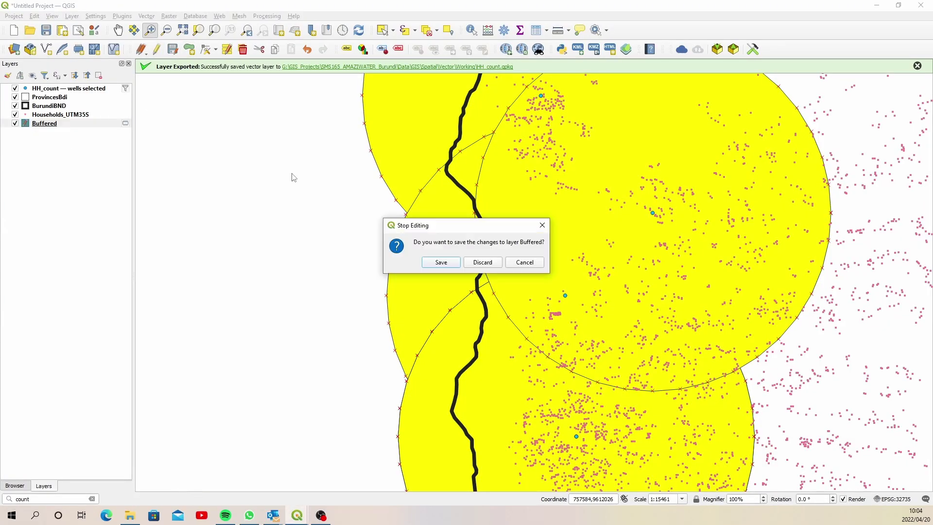
pyautogui.click(441, 263)
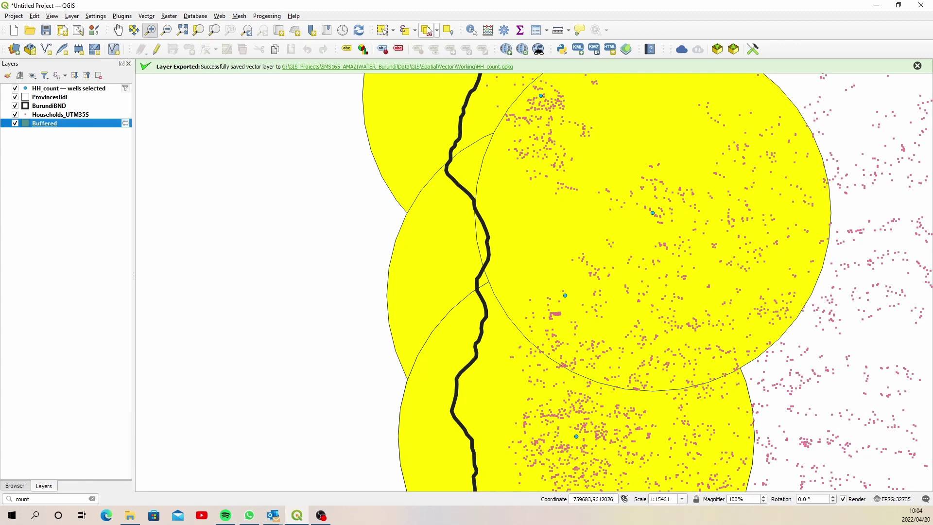
pyautogui.click(437, 30)
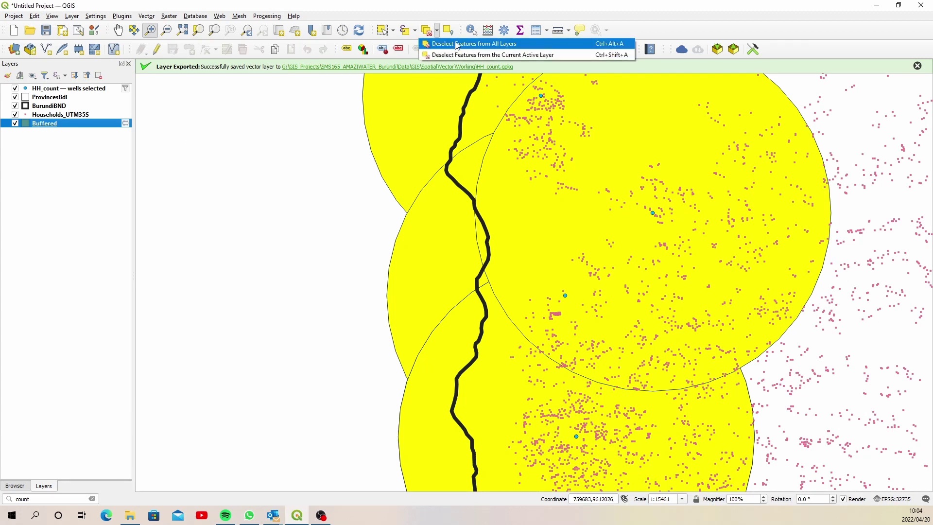
pyautogui.click(457, 43)
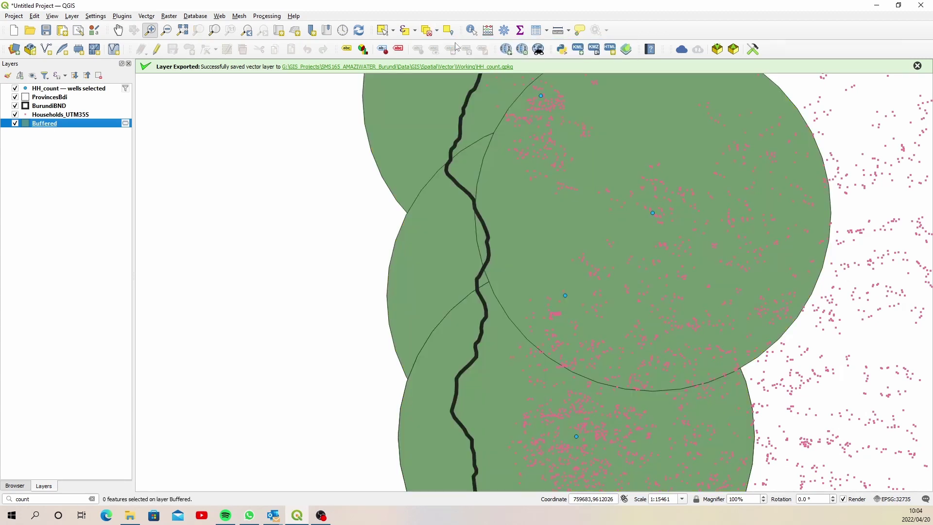
# - Export Buffered as XLSX 'people served per working well' in the Working folder and add it to the map
pyautogui.rightClick(43, 125)
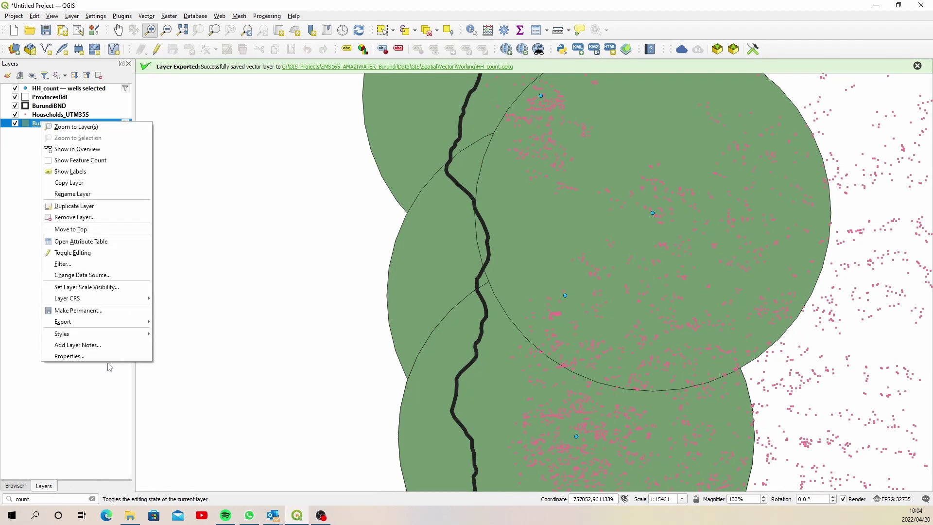
pyautogui.moveTo(106, 323)
pyautogui.click(194, 322)
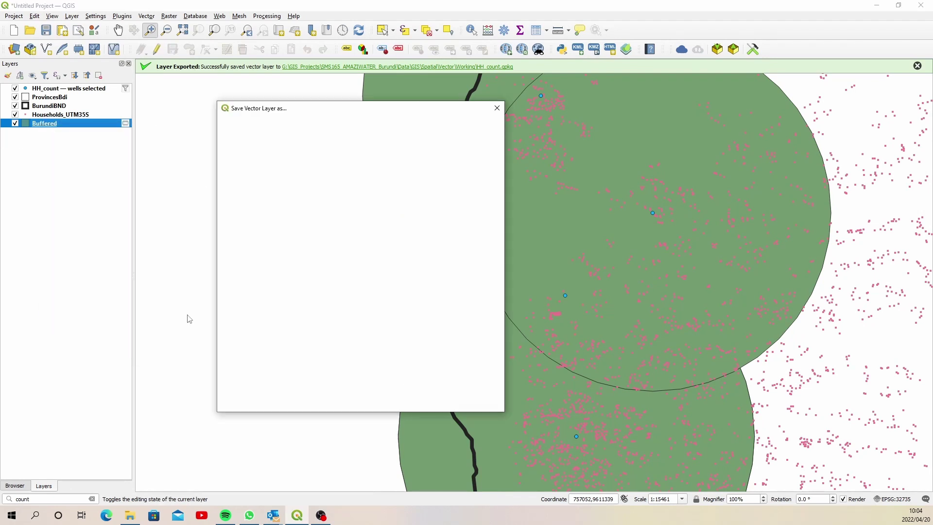
pyautogui.click(489, 130)
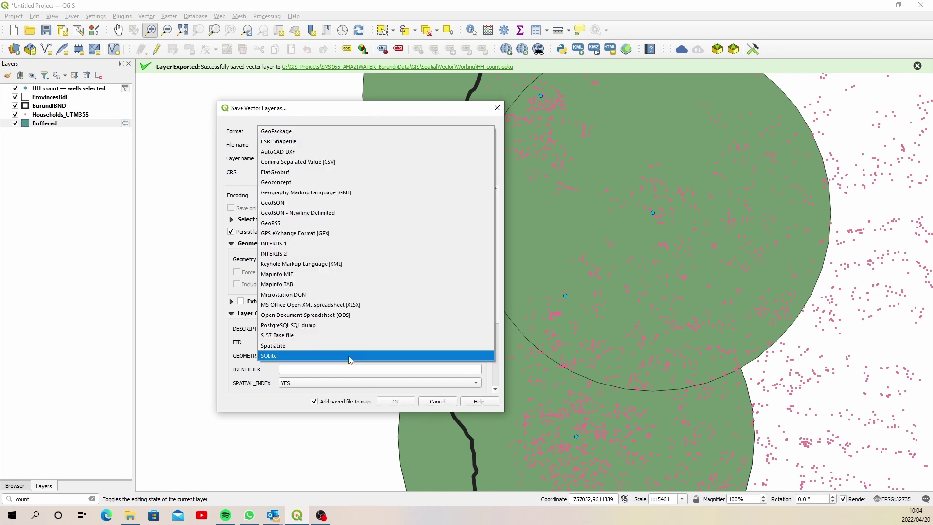
pyautogui.click(374, 304)
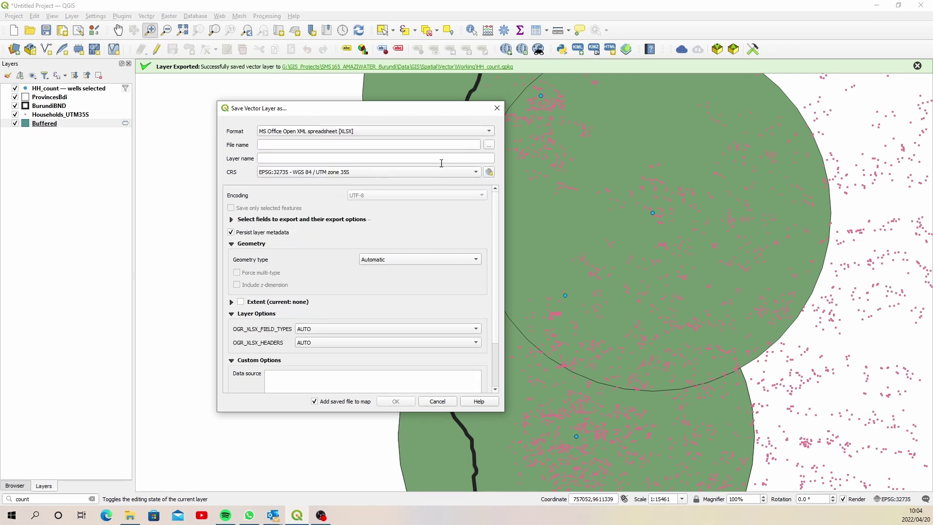
pyautogui.click(489, 144)
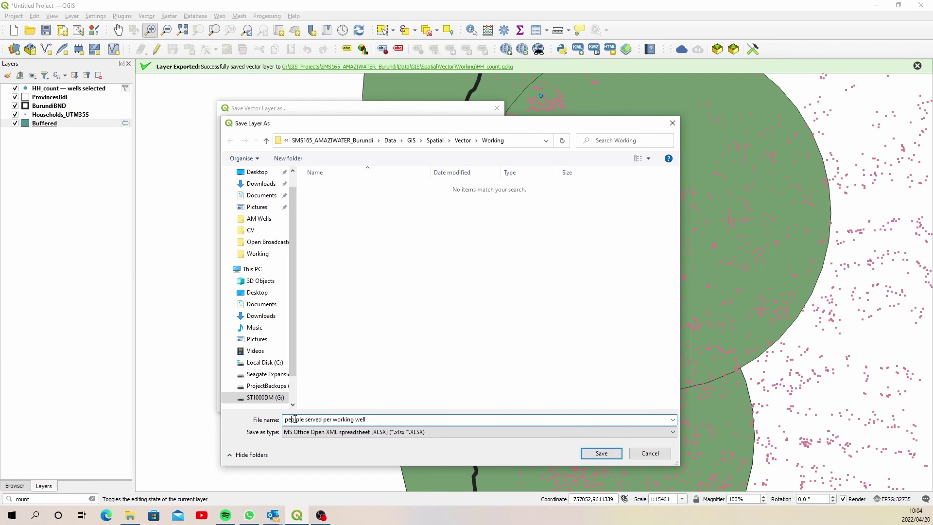
pyautogui.click(602, 453)
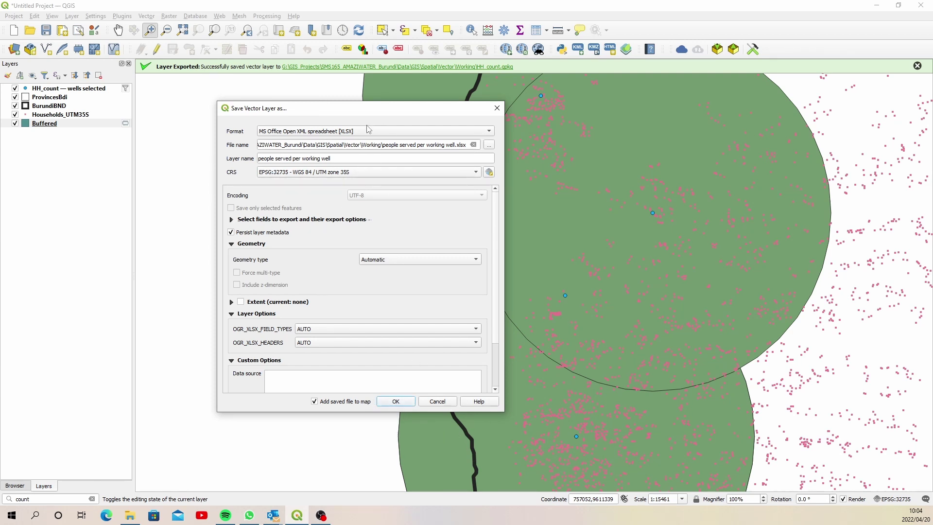
pyautogui.click(394, 402)
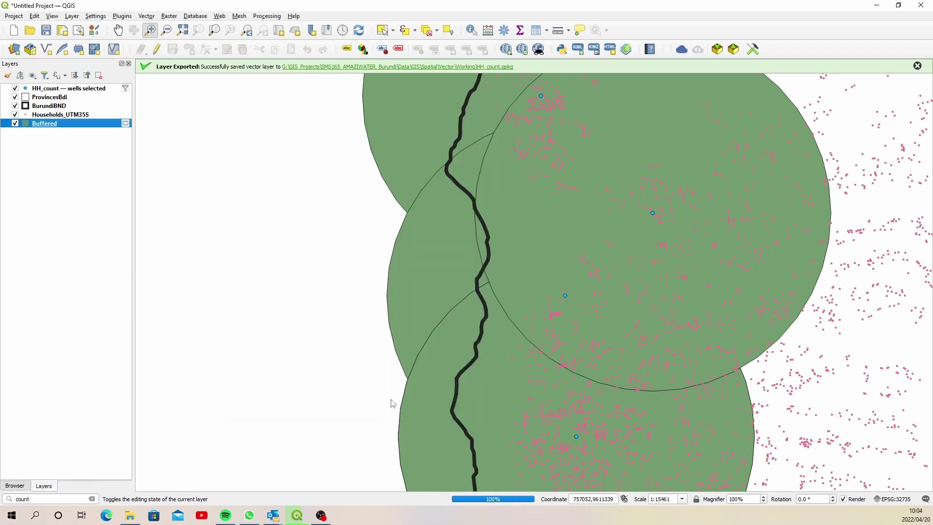
# - Review the exported layer's attribute table, then hide the Buffered layer
pyautogui.rightClick(72, 129)
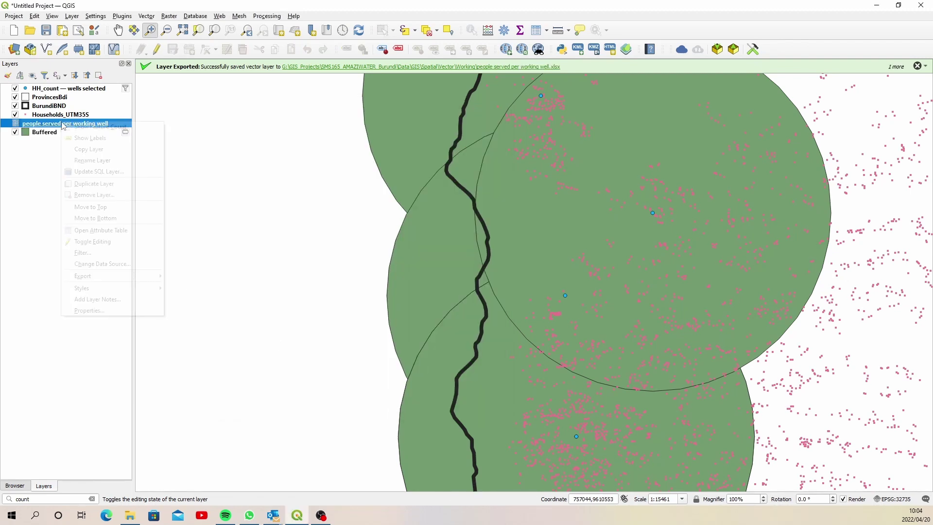
pyautogui.click(97, 227)
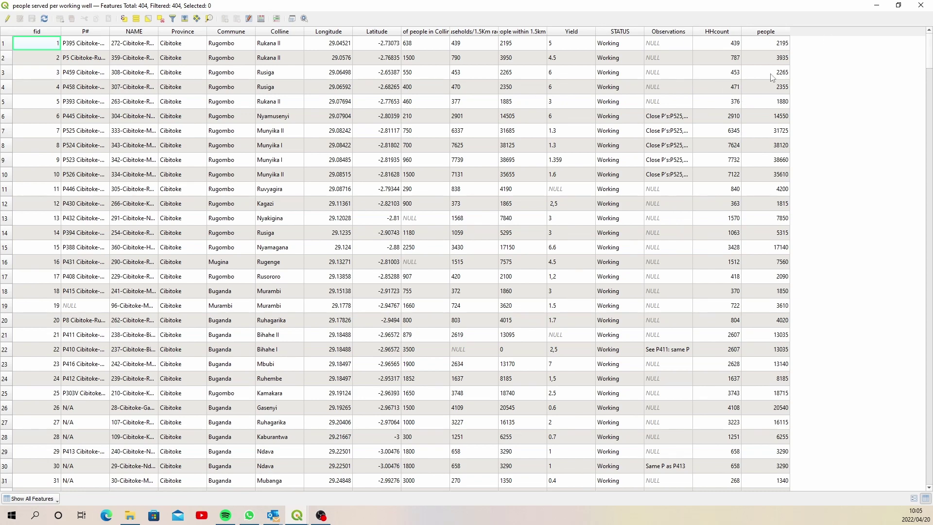
pyautogui.click(921, 5)
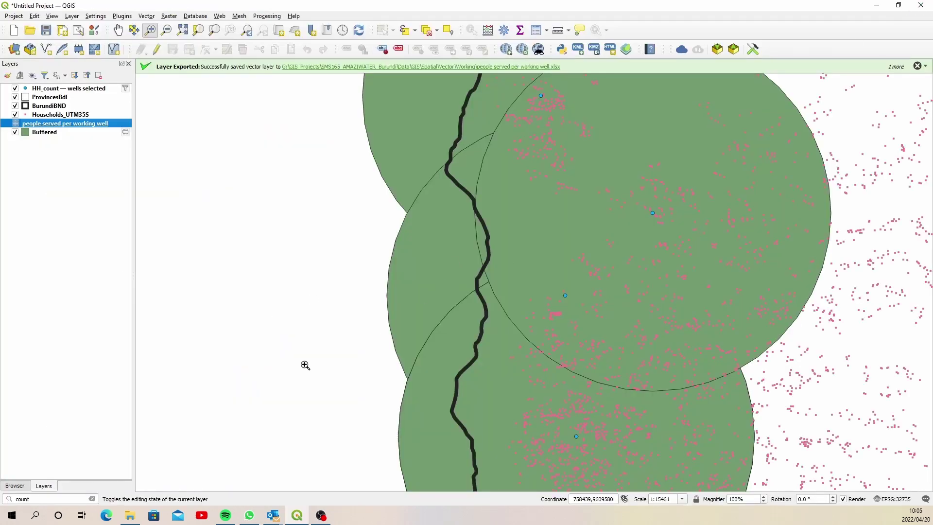
pyautogui.click(15, 132)
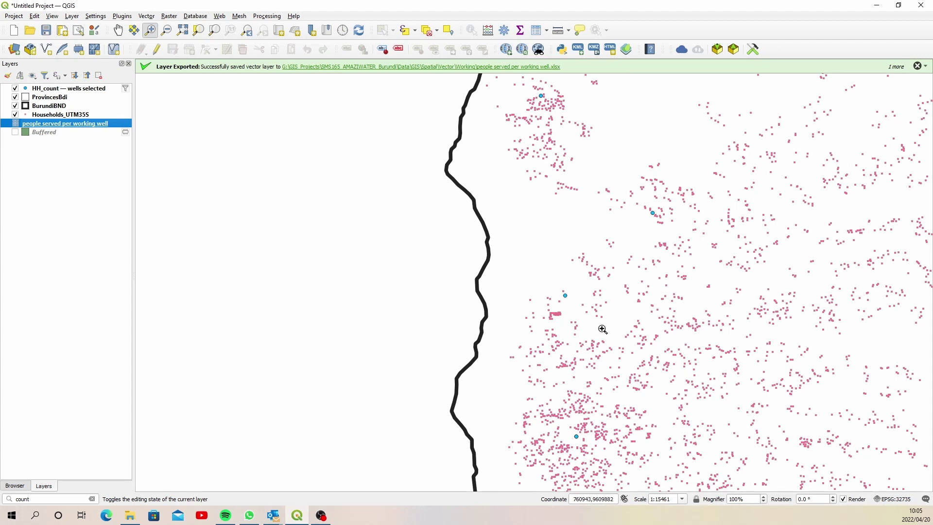
# - Launch the Buffer algorithm from the locator search with HH_count — wells selected as the active layer
pyautogui.click(47, 500)
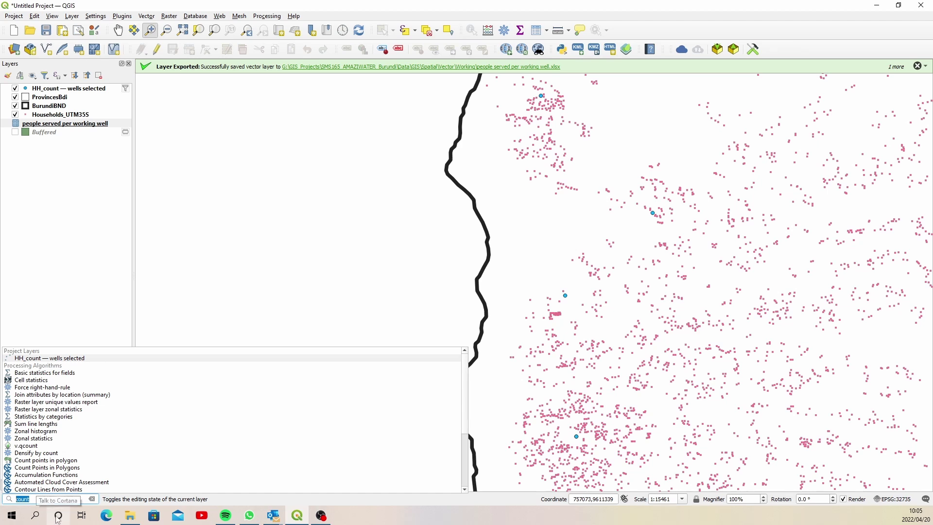
pyautogui.write('buffer')
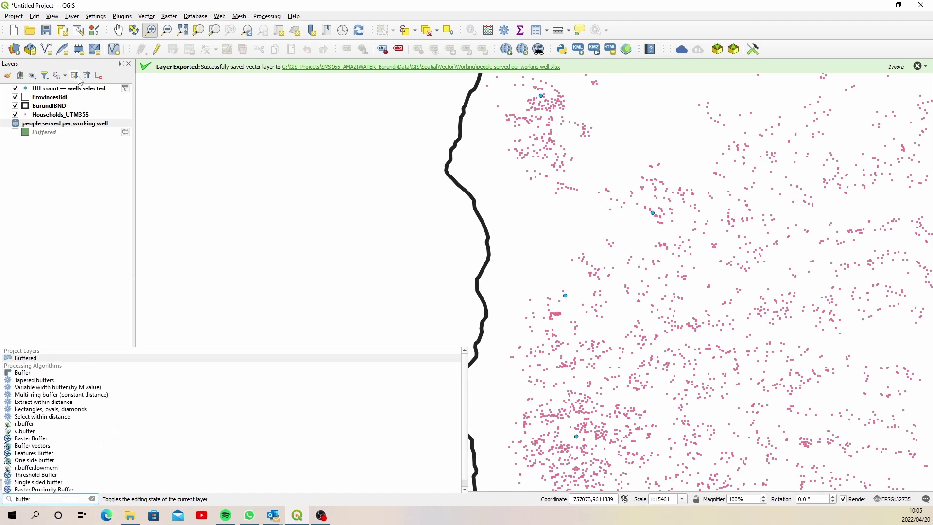
pyautogui.click(56, 90)
pyautogui.click(58, 500)
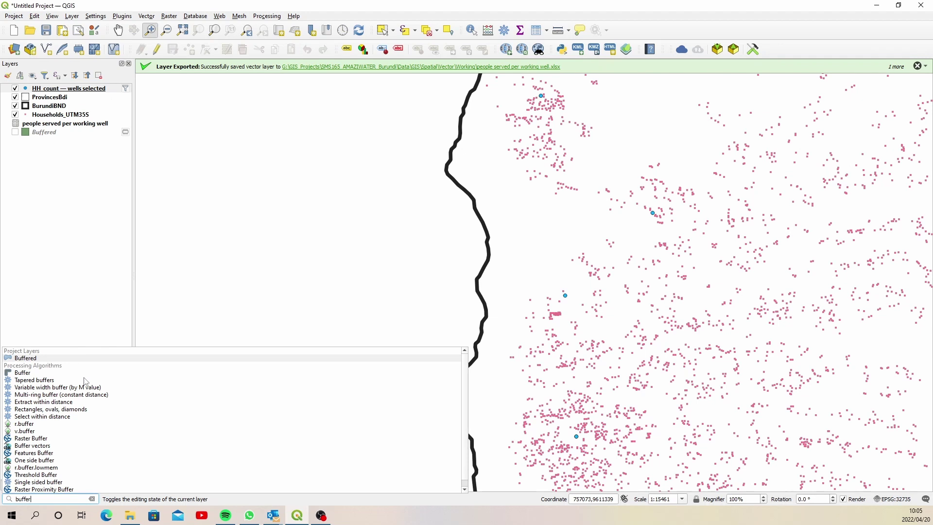
pyautogui.click(41, 358)
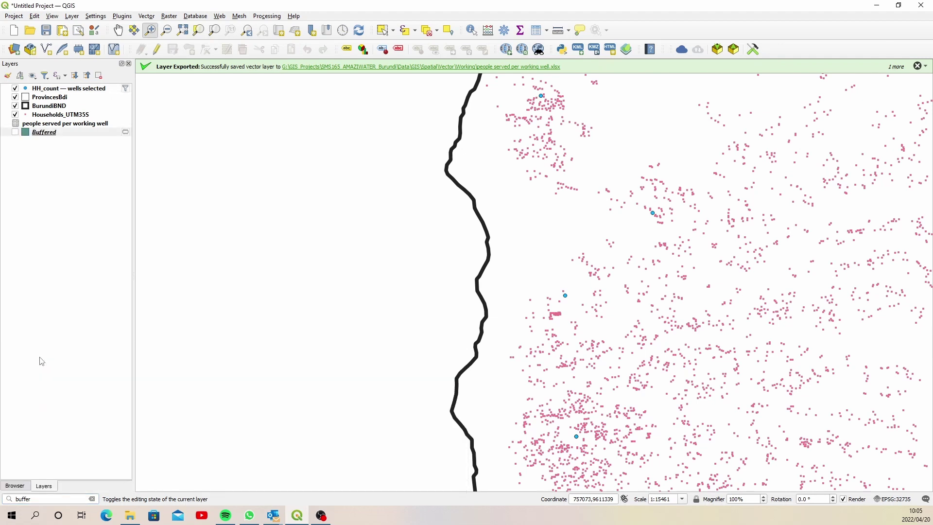
pyautogui.click(53, 89)
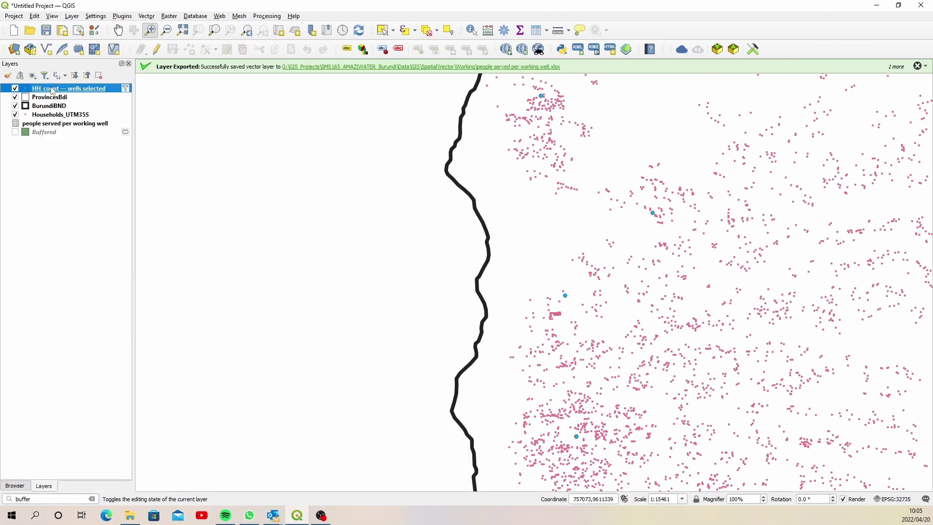
pyautogui.click(34, 499)
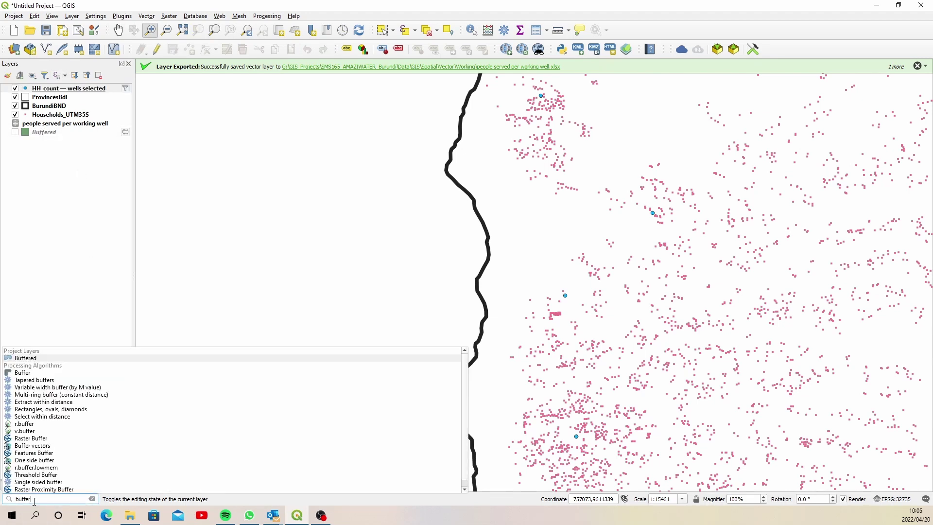
pyautogui.click(37, 374)
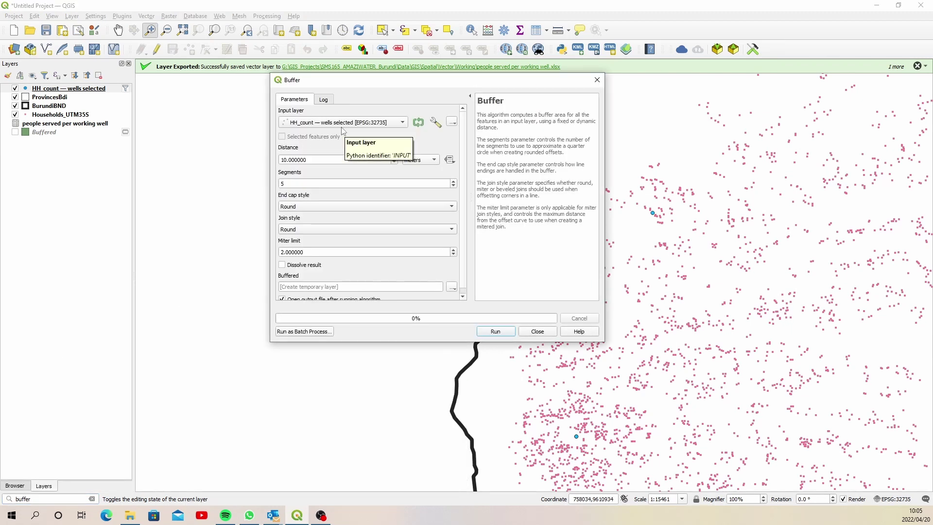
# - Run a dissolved Buffer of 1500 m with 10 segments around the wells
pyautogui.click(321, 158)
pyautogui.moveTo(323, 162); pyautogui.dragTo(227, 157)
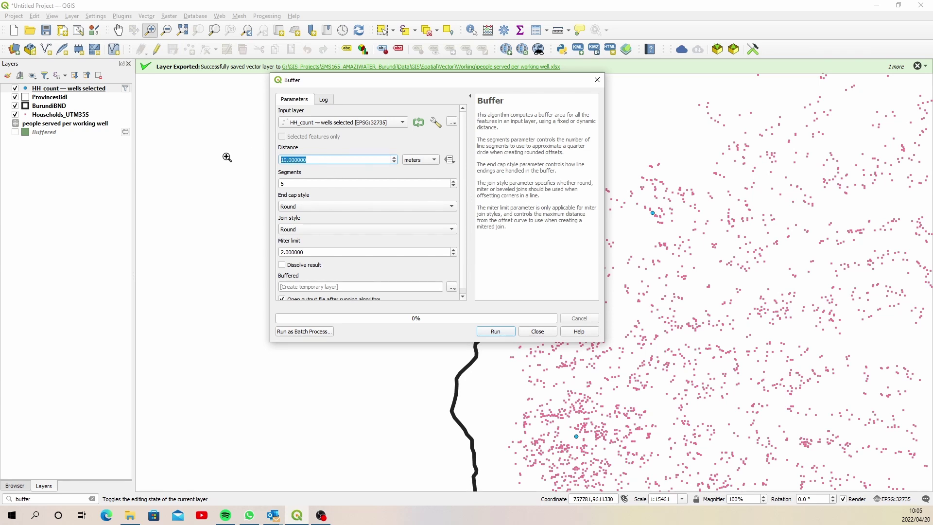
pyautogui.write('1500')
pyautogui.press('Tab')
pyautogui.write('10')
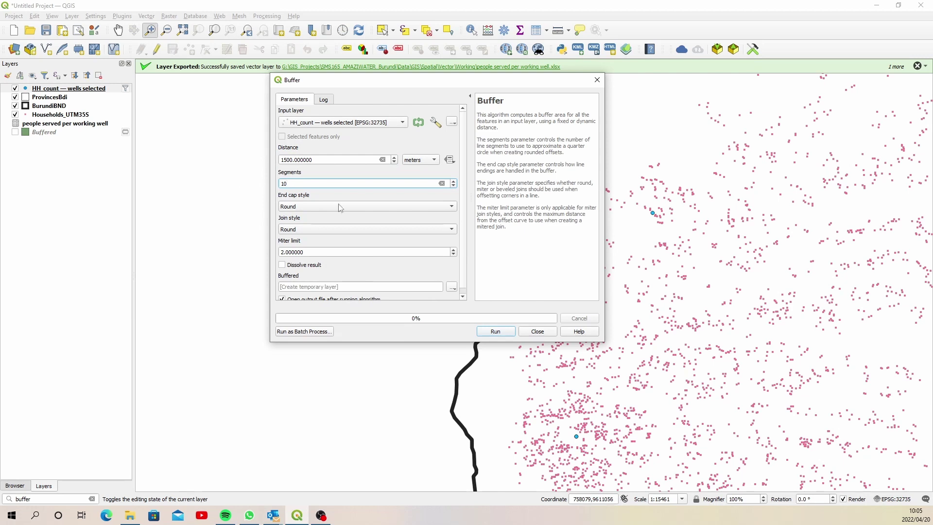
pyautogui.scroll(-1, 455, 248)
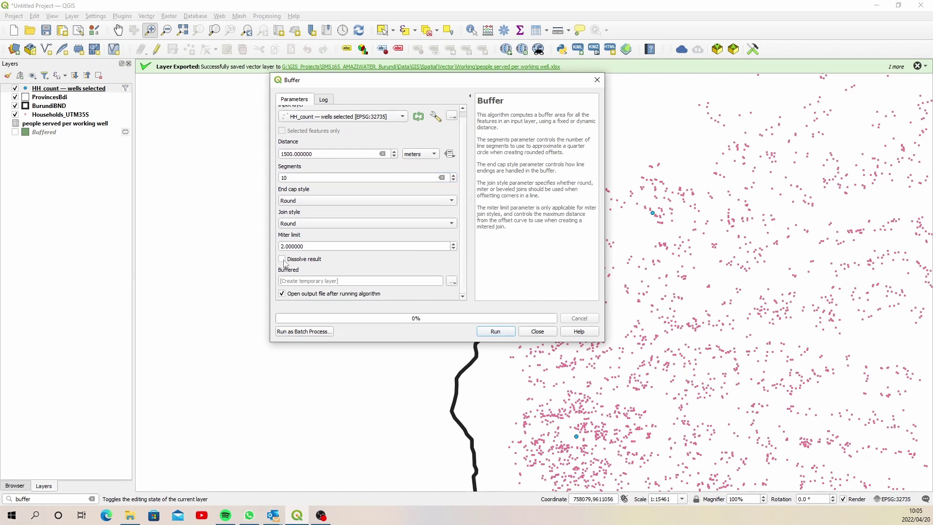
pyautogui.click(283, 260)
pyautogui.click(488, 332)
pyautogui.click(531, 333)
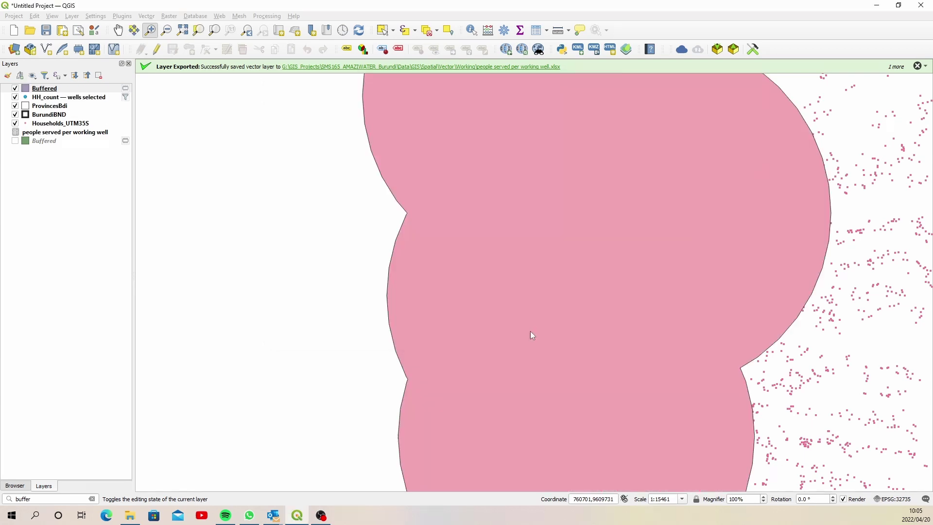
pyautogui.scroll(-1, 329, 292)
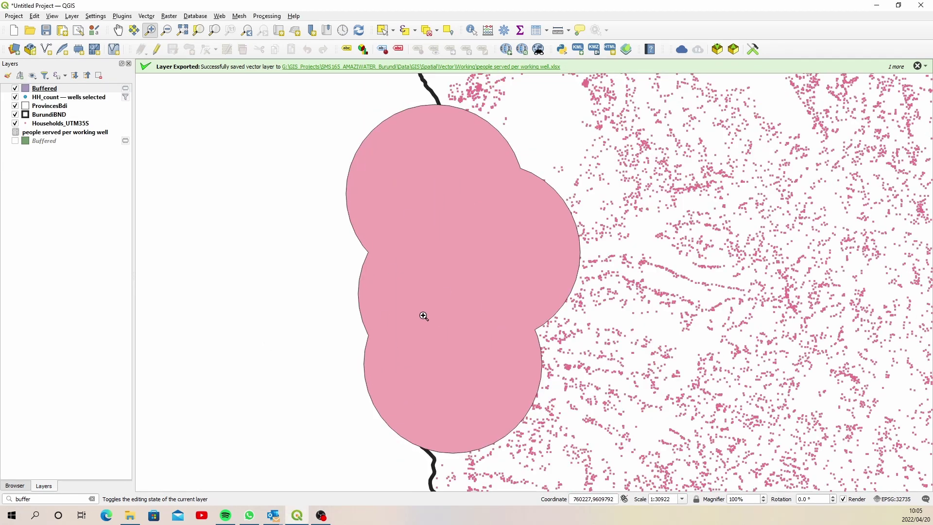
# - Zoom out to show all the pink well buffers and select the new Buffered layer
pyautogui.scroll(-1, 381, 331)
pyautogui.scroll(-1, 369, 325)
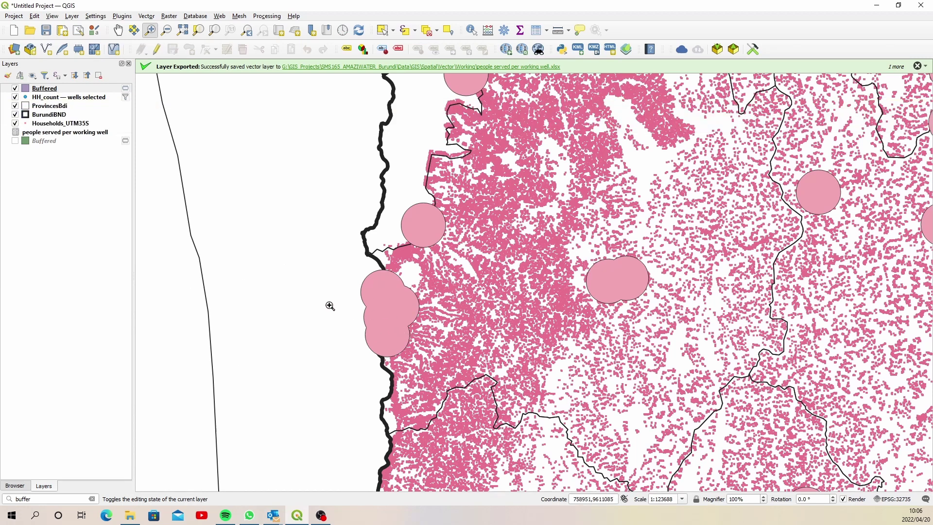
pyautogui.click(71, 89)
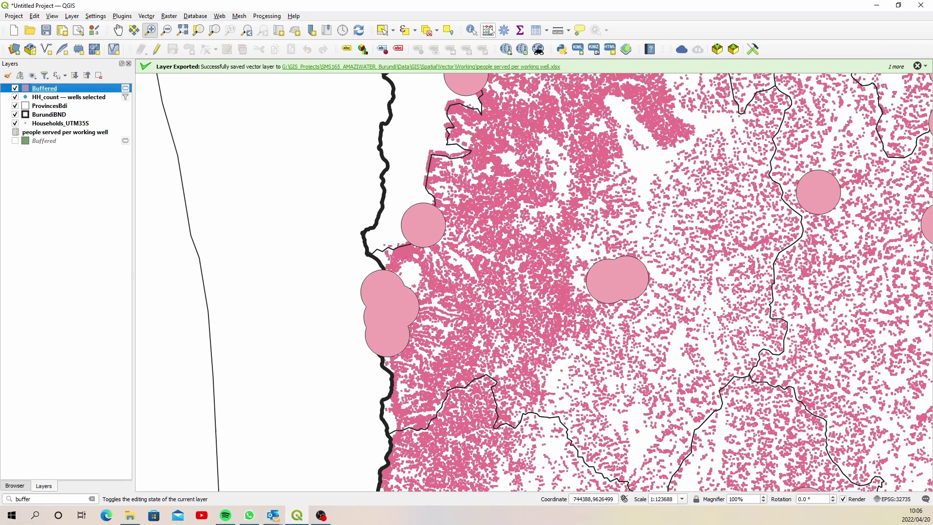
# - Make Buffered's attribute table editable and delete the empty field_14, field_15 and field_16 columns
pyautogui.click(536, 30)
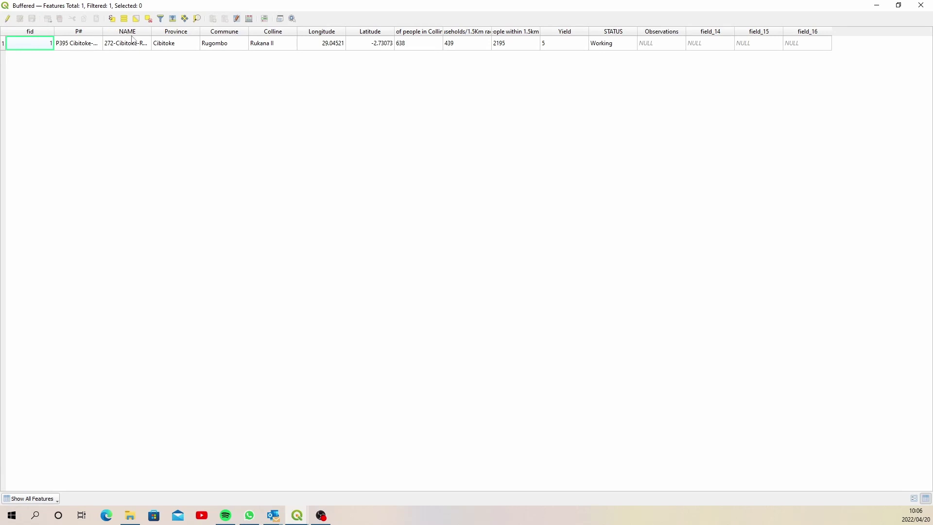
pyautogui.click(7, 19)
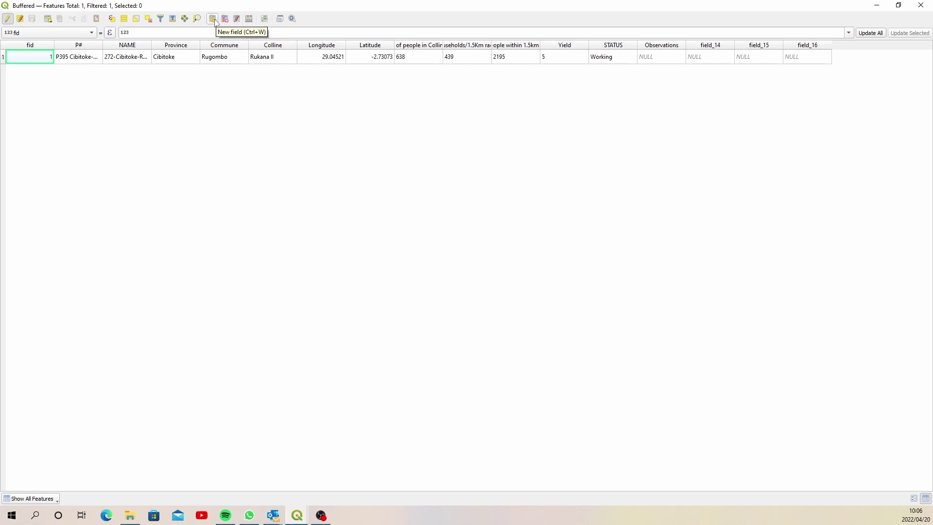
pyautogui.click(225, 18)
pyautogui.scroll(-3, 576, 229)
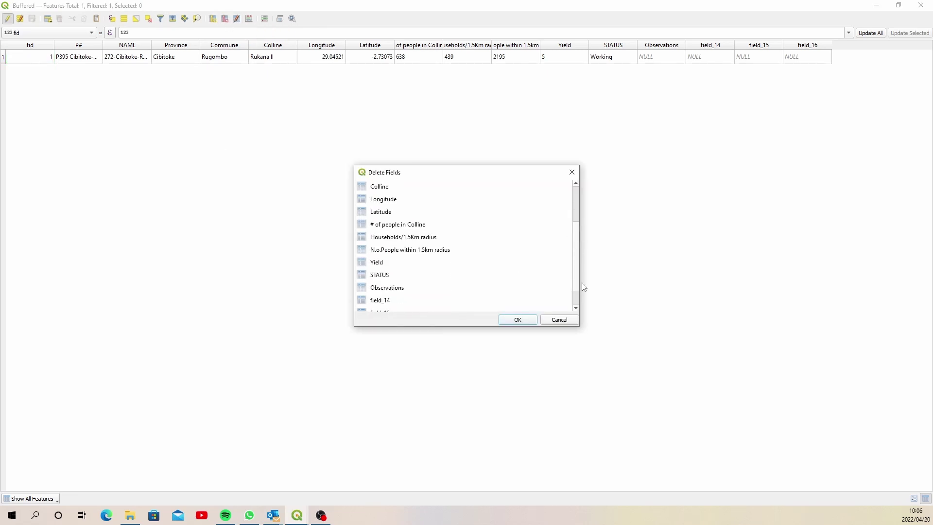
pyautogui.moveTo(397, 275); pyautogui.dragTo(474, 310)
pyautogui.click(518, 320)
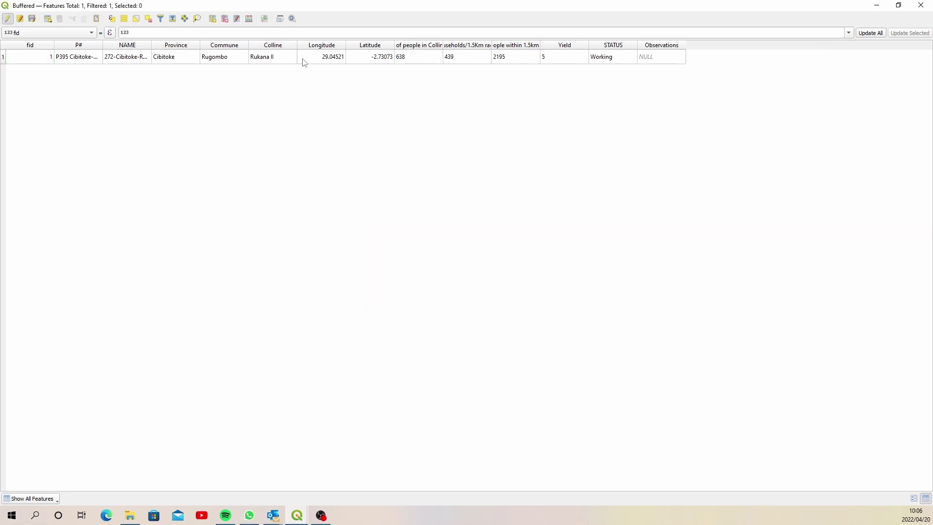
# - Add whole-number fields HHcount and people, then save the Buffered layer's edits
pyautogui.click(212, 18)
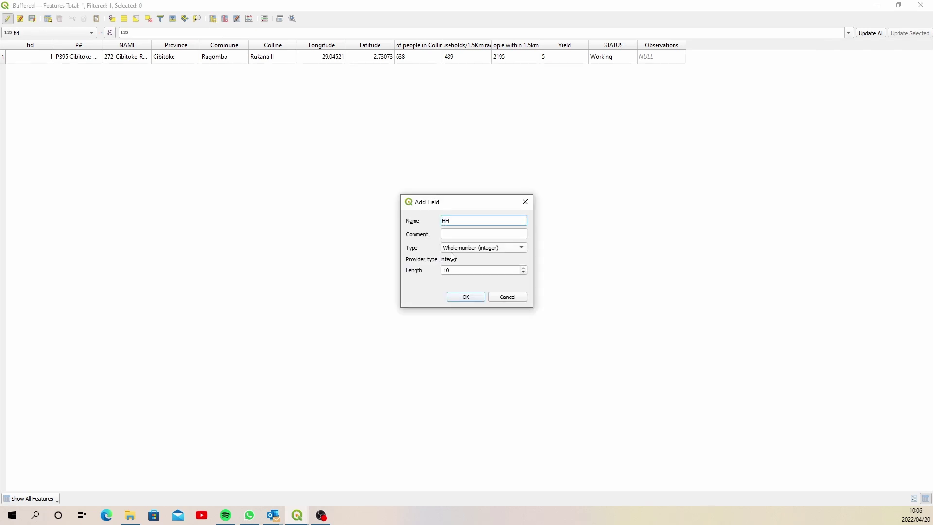
pyautogui.click(469, 296)
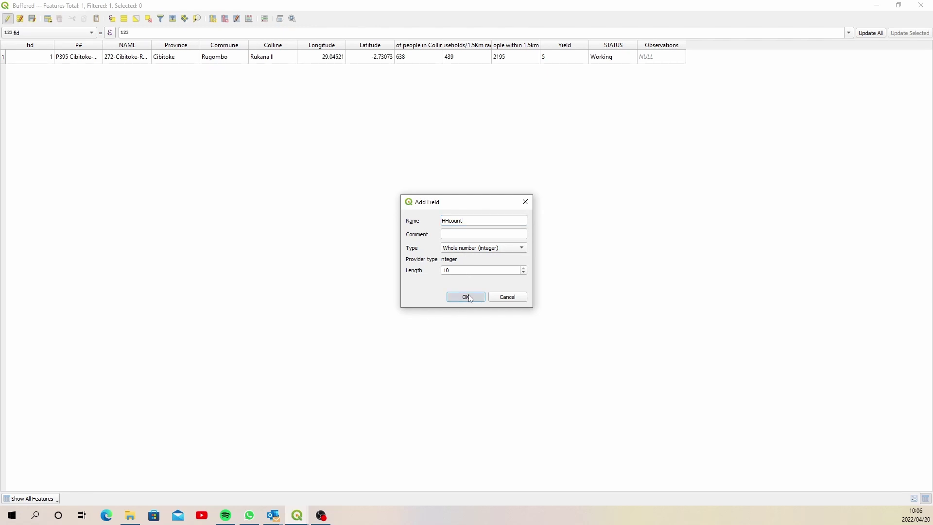
pyautogui.click(213, 18)
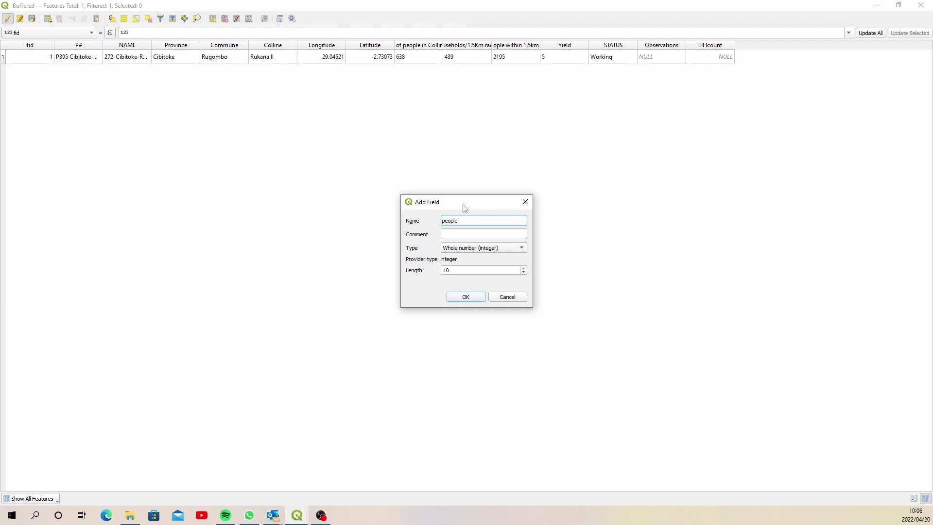
pyautogui.click(463, 232)
pyautogui.click(472, 298)
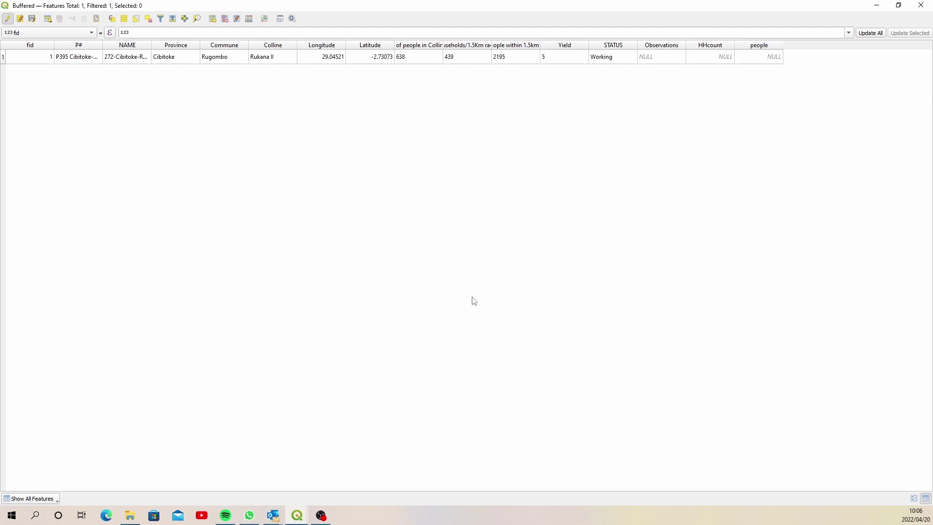
pyautogui.click(921, 6)
pyautogui.click(157, 52)
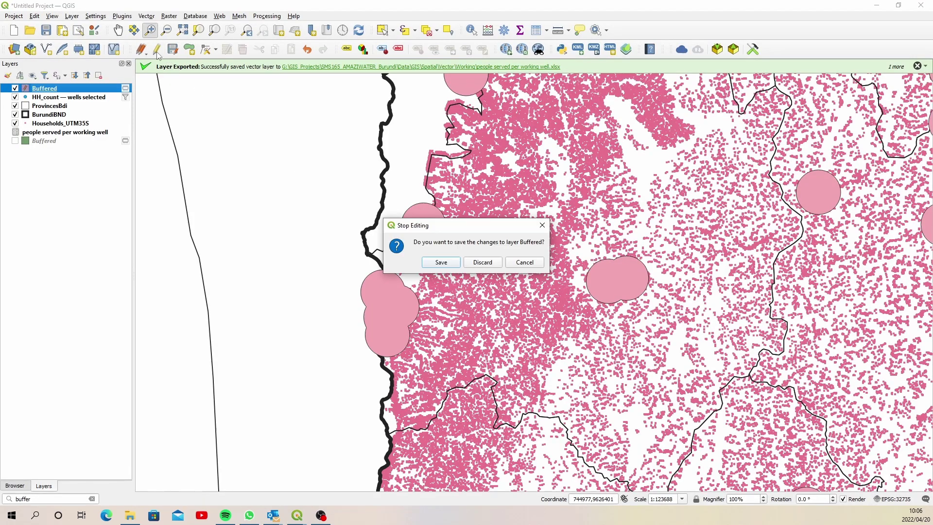
pyautogui.click(448, 262)
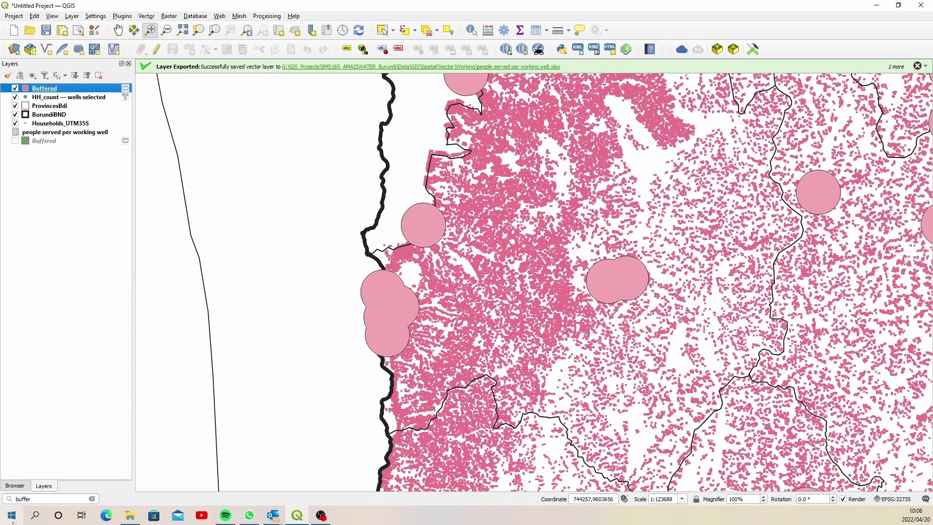
# - Count Households_UTM35S points into the Buffered layer's HHcount field (219708) and view its attribute table
pyautogui.click(49, 498)
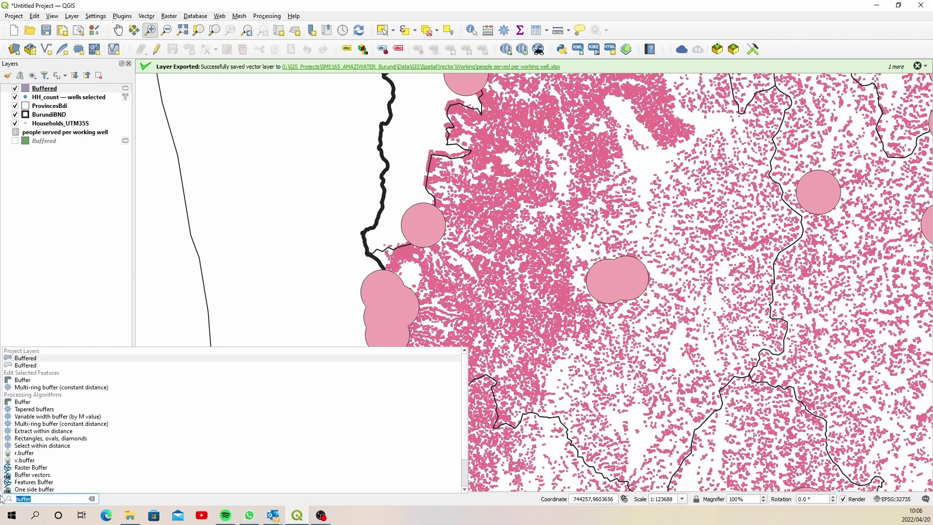
pyautogui.write('count')
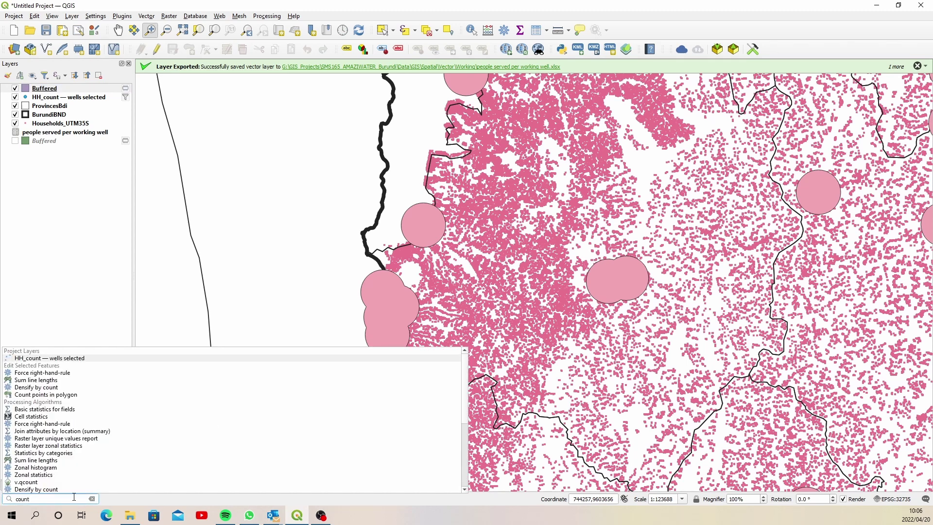
pyautogui.click(53, 395)
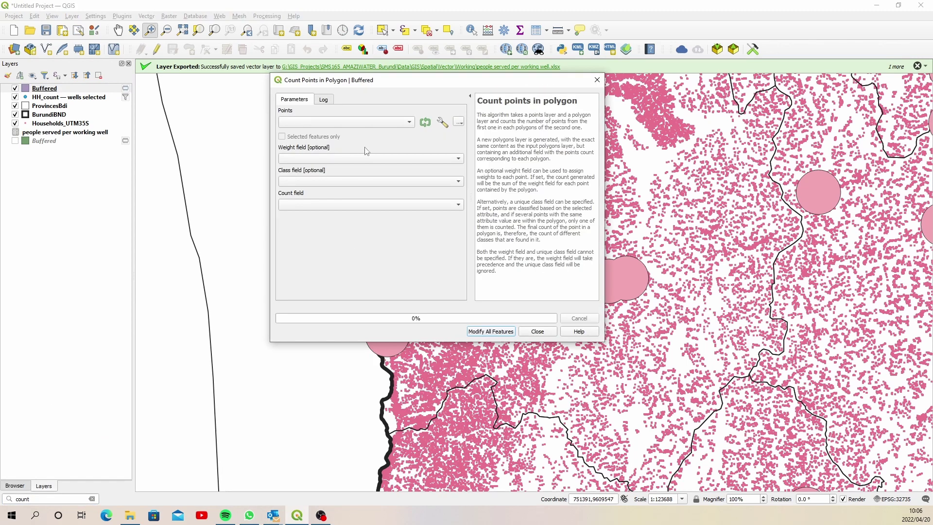
pyautogui.click(393, 126)
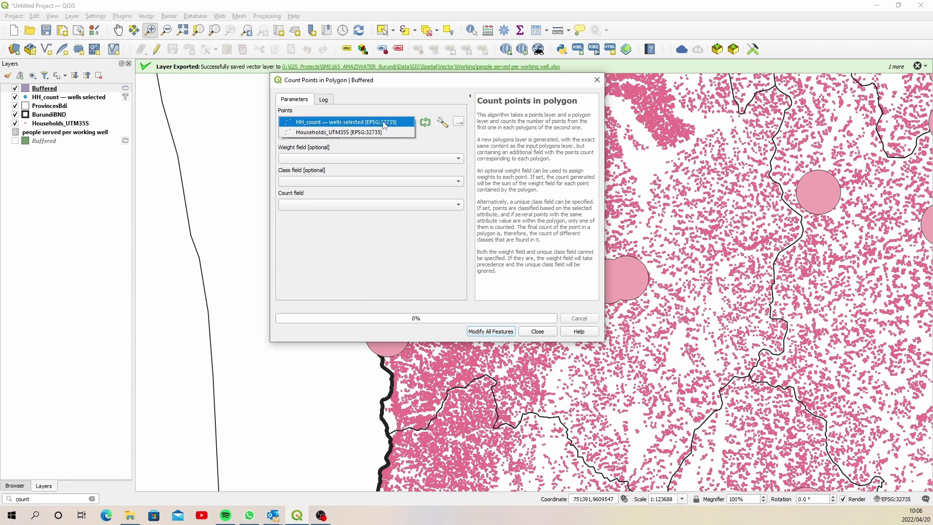
pyautogui.click(311, 132)
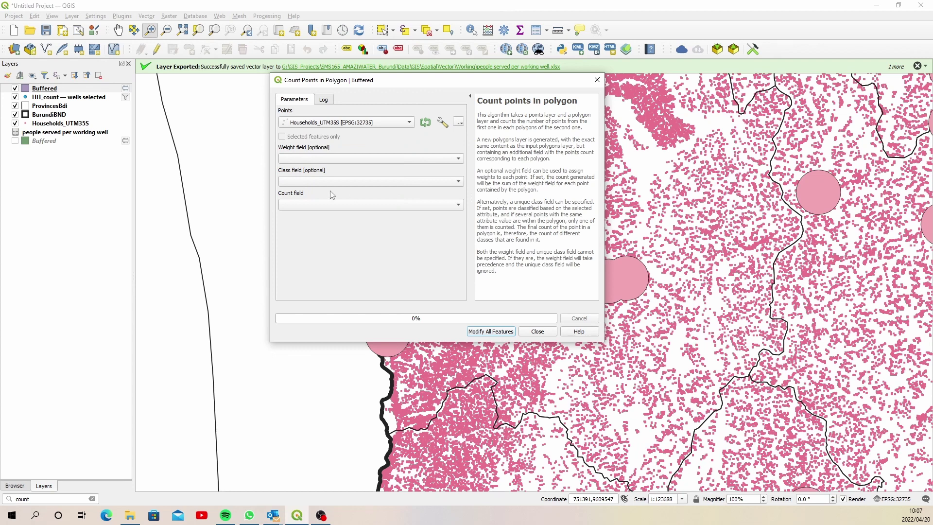
pyautogui.click(354, 204)
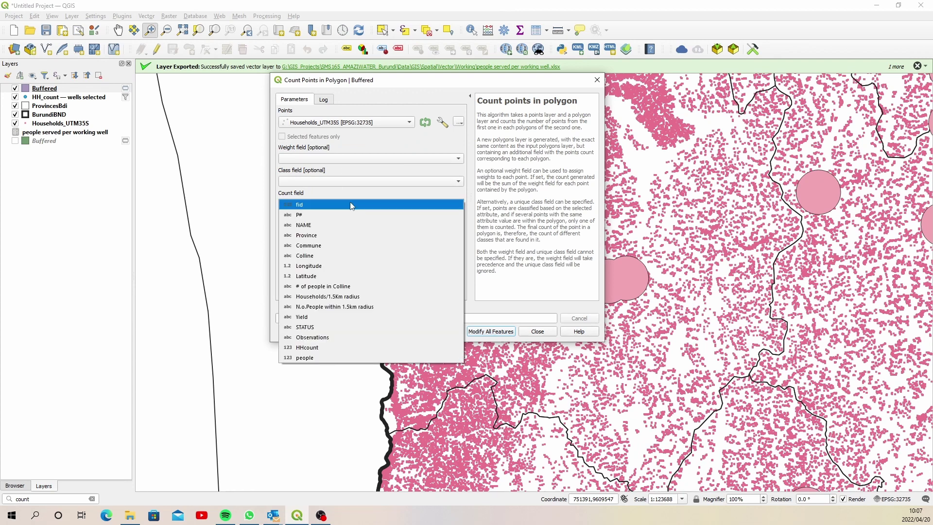
pyautogui.click(326, 348)
pyautogui.click(489, 331)
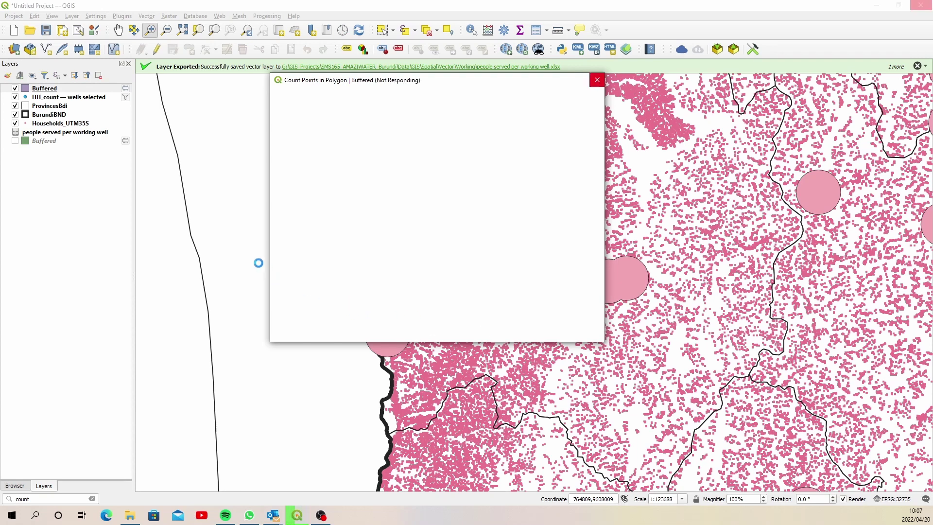
pyautogui.click(535, 329)
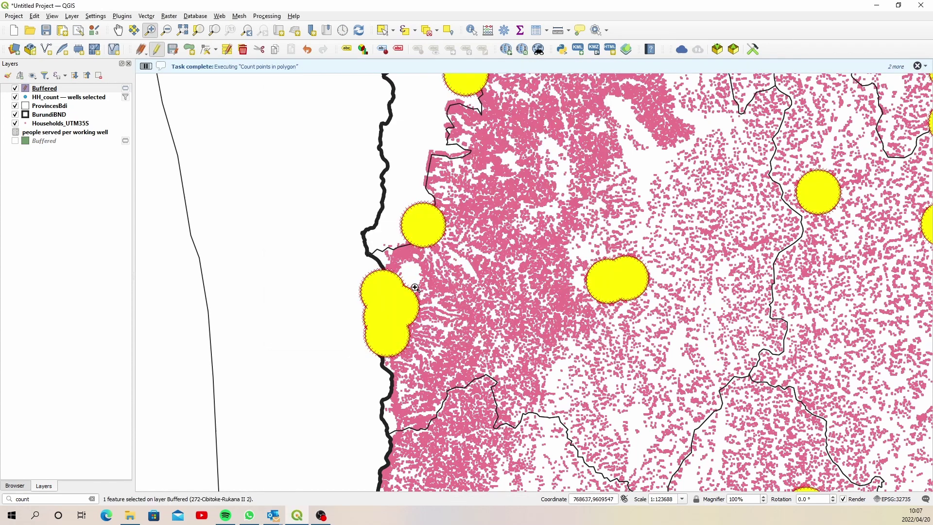
pyautogui.click(536, 30)
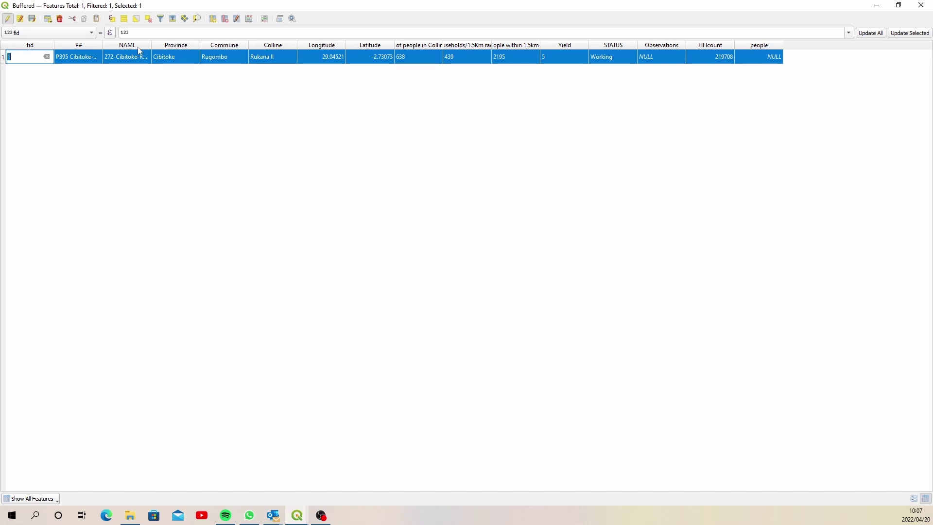
# - Update the people field with "HHcount"*5, giving 1098540, then return to the map
pyautogui.click(250, 18)
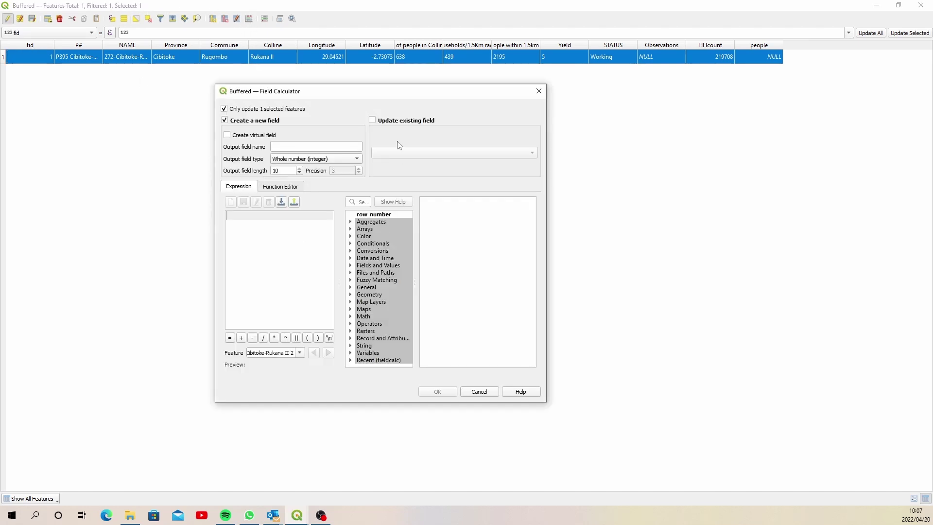
pyautogui.click(372, 120)
pyautogui.click(417, 154)
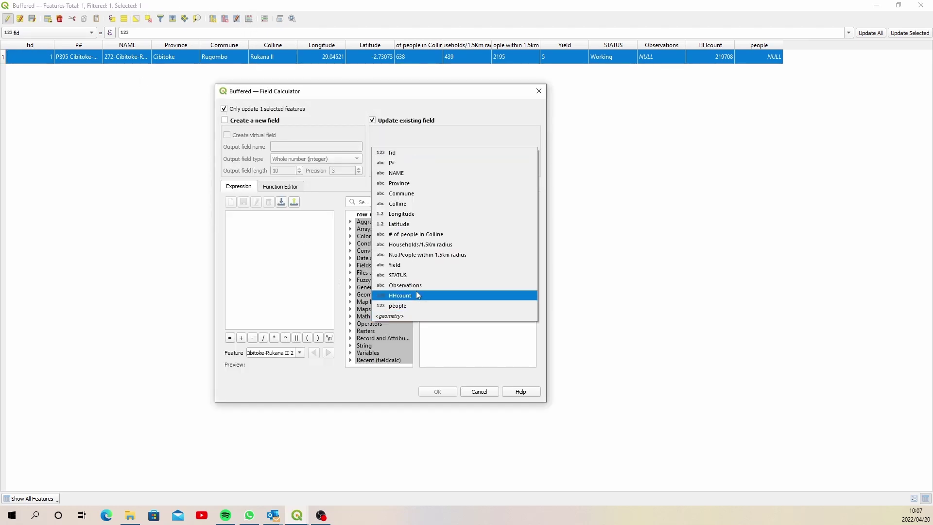
pyautogui.click(417, 294)
pyautogui.click(418, 154)
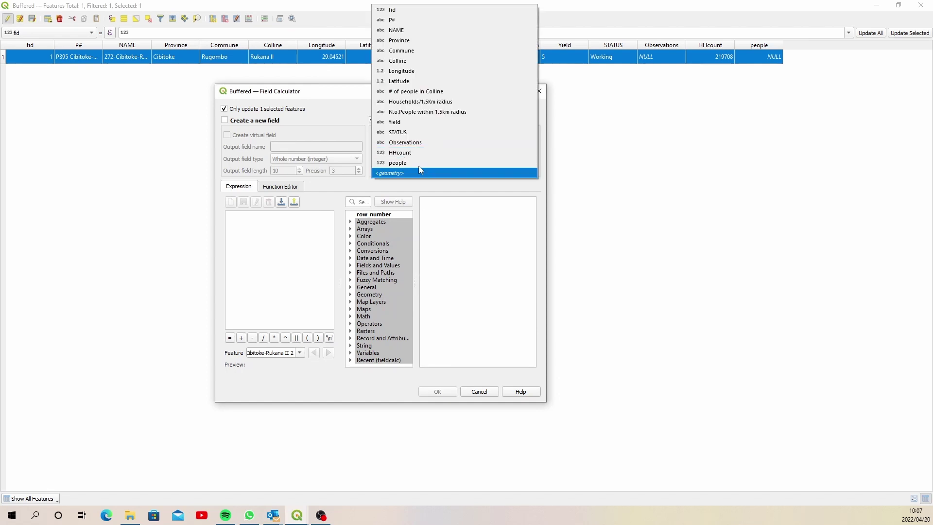
pyautogui.click(419, 168)
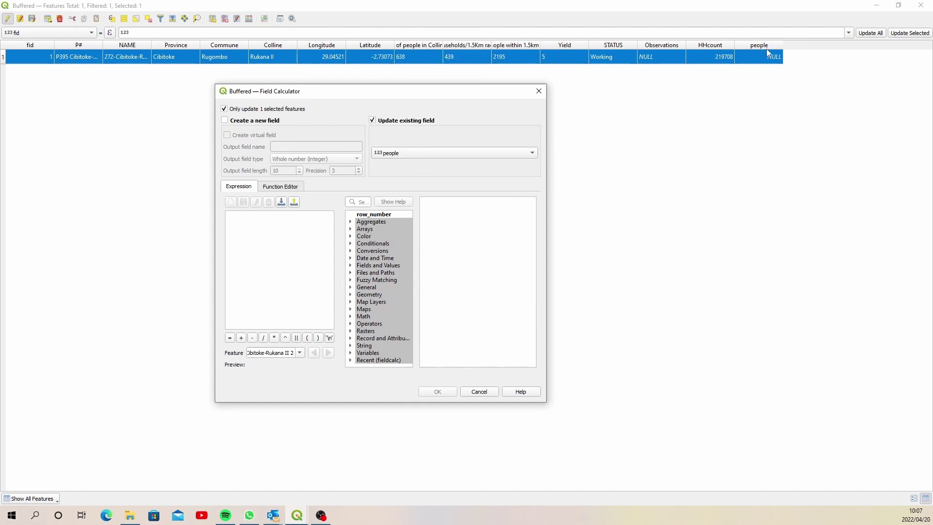
pyautogui.click(350, 266)
pyautogui.moveTo(412, 259); pyautogui.dragTo(412, 317)
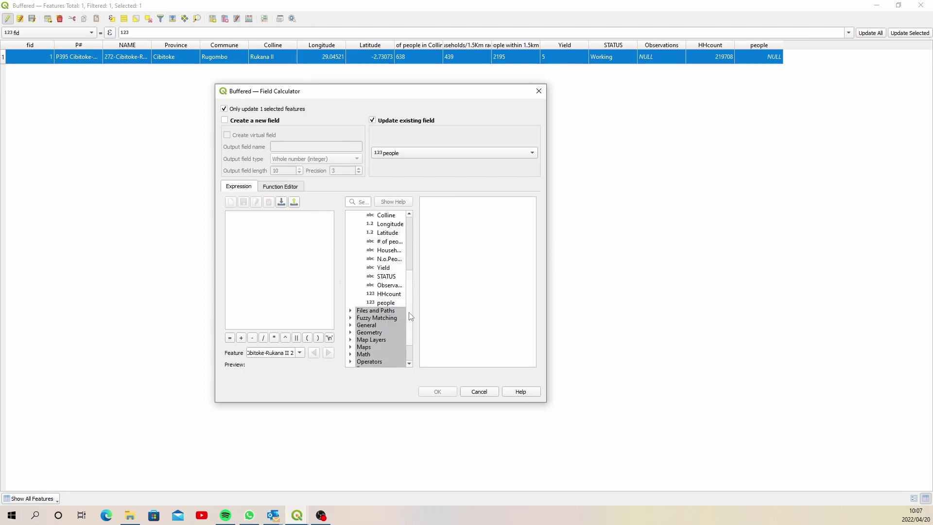
pyautogui.doubleClick(391, 296)
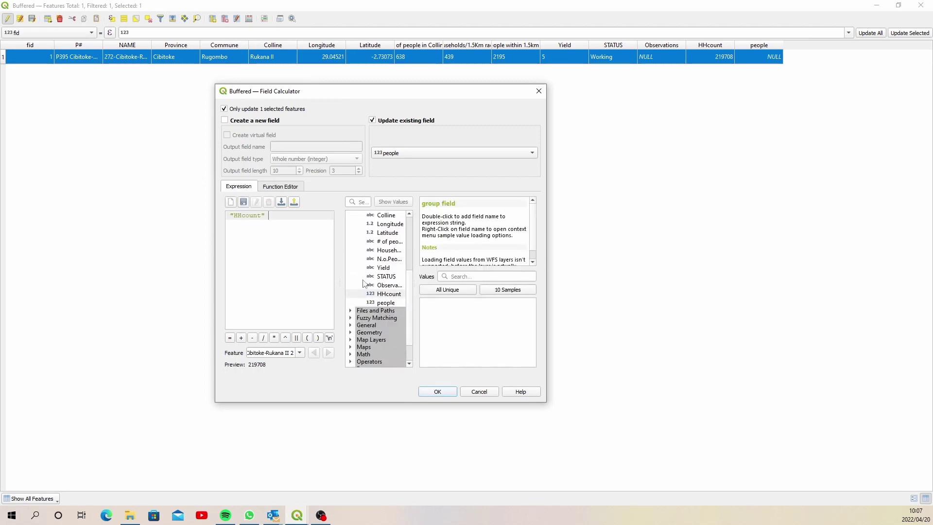
pyautogui.write('*5')
pyautogui.click(438, 392)
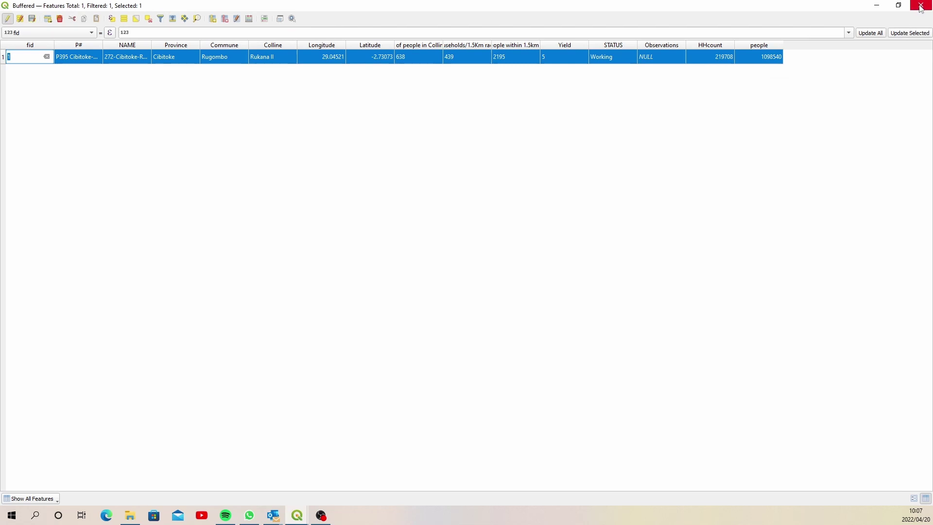
pyautogui.click(885, 11)
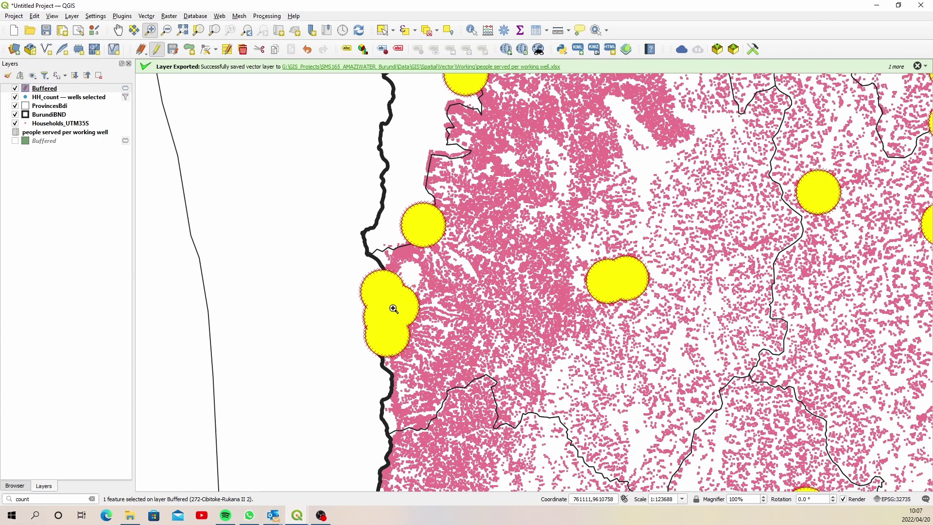
# - Zoom closely onto the overlapping southwest border buffers, then stop editing and save the Buffered layer
pyautogui.scroll(-3, 451, 358)
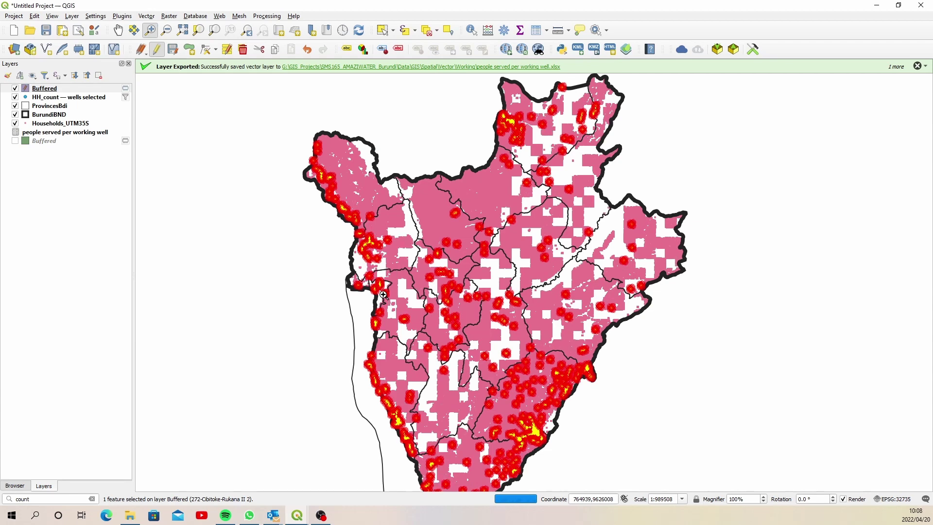
pyautogui.click(150, 30)
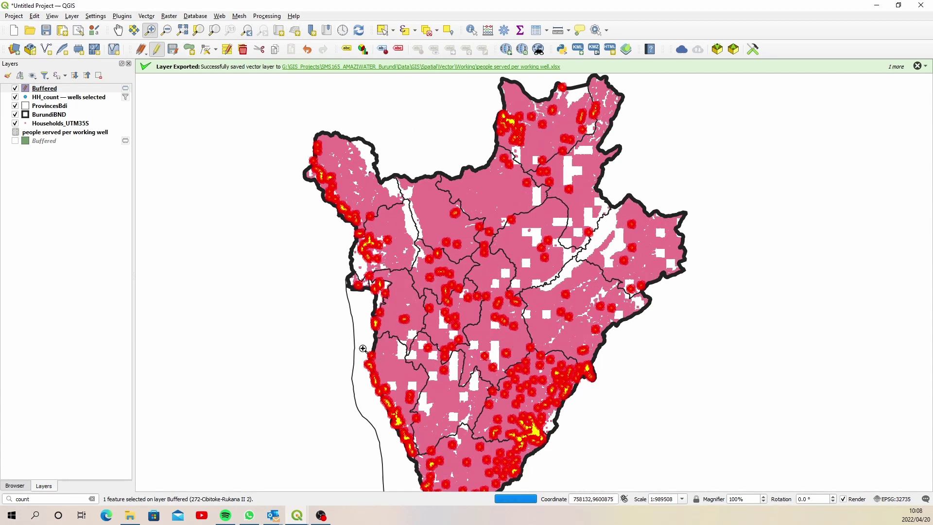
pyautogui.moveTo(361, 362); pyautogui.dragTo(414, 423)
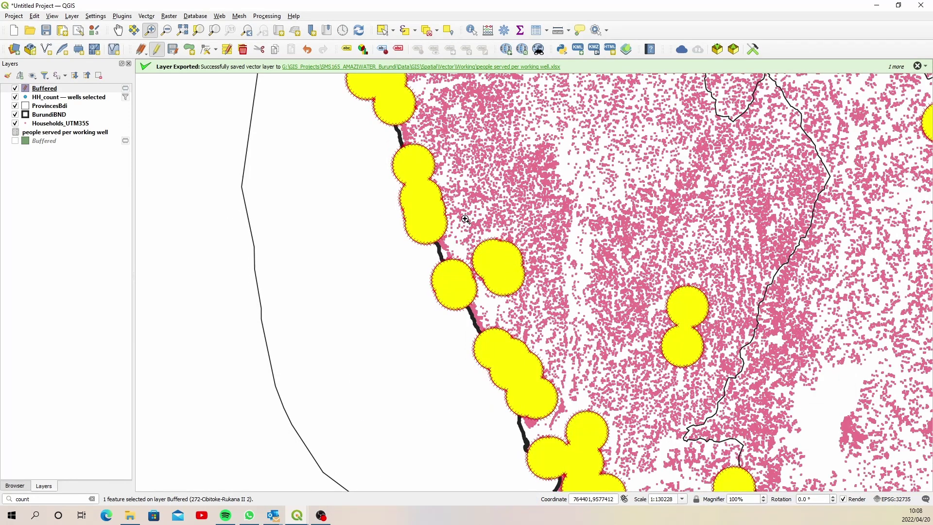
pyautogui.moveTo(462, 215); pyautogui.dragTo(562, 322)
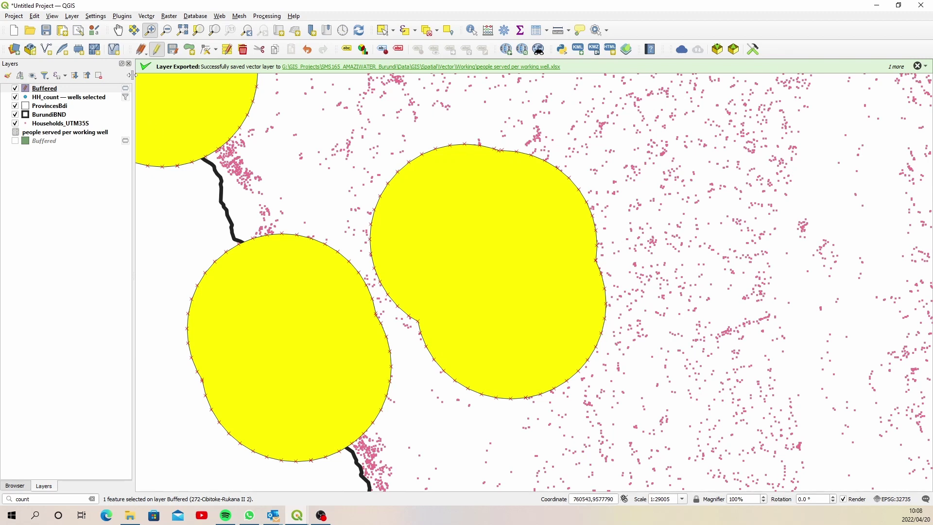
pyautogui.click(157, 50)
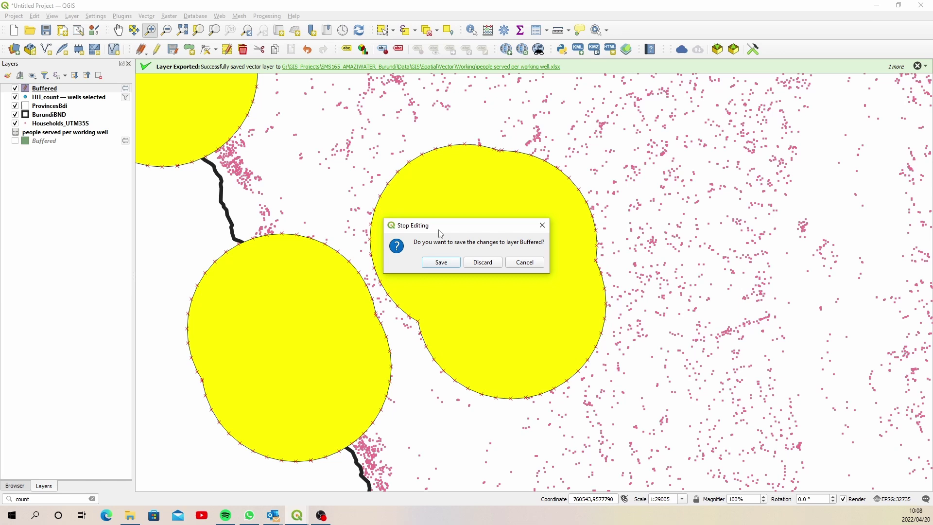
pyautogui.click(439, 263)
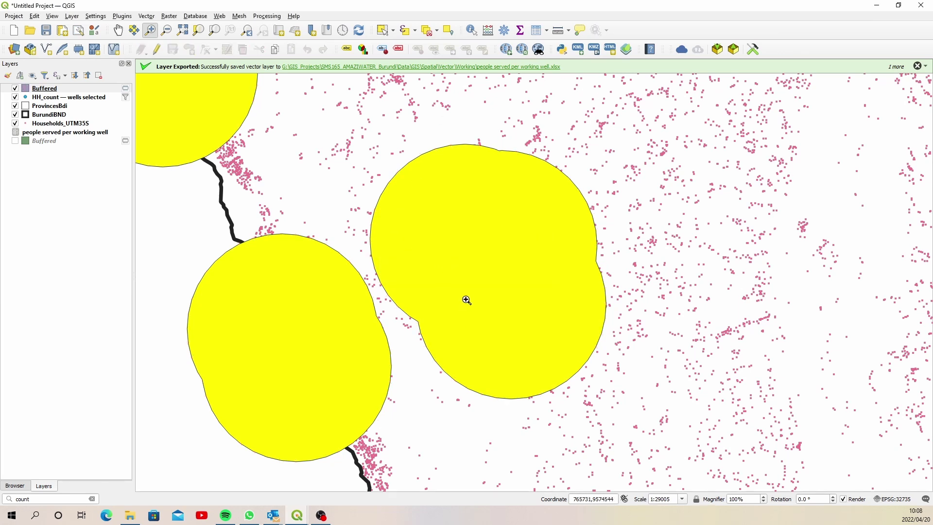